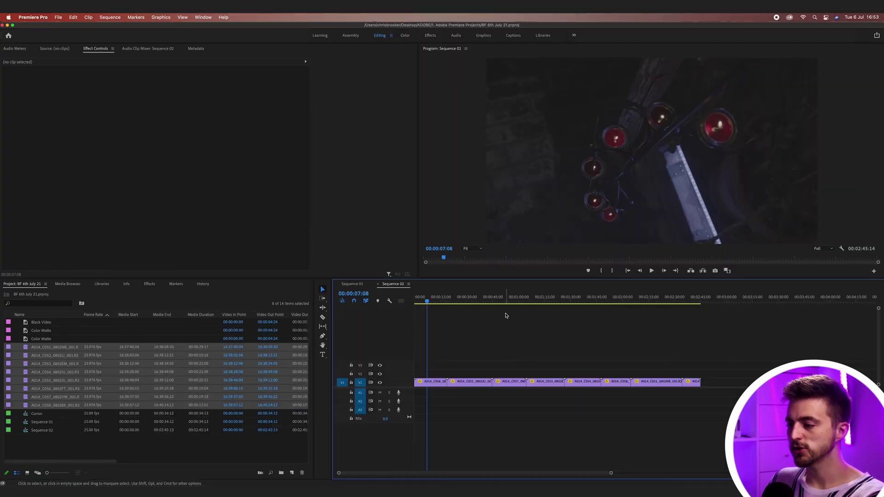
- Stack six clips on tracks V1 to V6, all starting at the sequence's beginning, and delete the two leftover clips
{"action": "left_click_drag", "start_coordinate": [480, 307], "coordinate": [414, 304]}
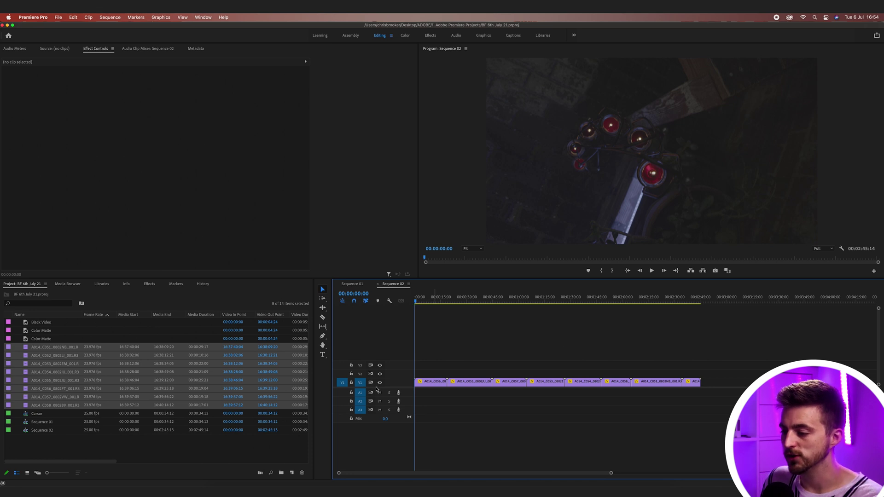
{"action": "scroll", "coordinate": [376, 389], "scroll_direction": "up", "scroll_amount": 2}
{"action": "left_click", "coordinate": [432, 401]}
{"action": "left_click_drag", "start_coordinate": [463, 403], "coordinate": [426, 376]}
{"action": "left_click_drag", "start_coordinate": [545, 401], "coordinate": [433, 375]}
{"action": "left_click_drag", "start_coordinate": [582, 401], "coordinate": [441, 359]}
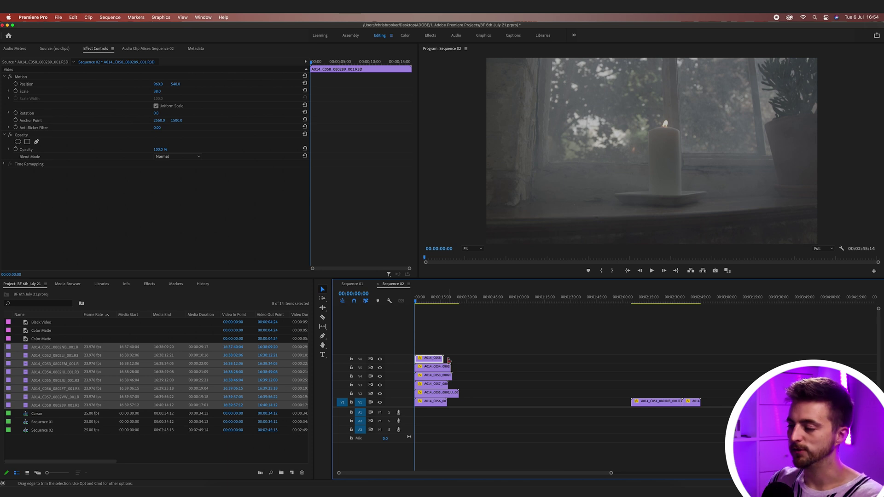
{"action": "left_click_drag", "start_coordinate": [656, 389], "coordinate": [704, 405]}
{"action": "key", "text": "Delete"}
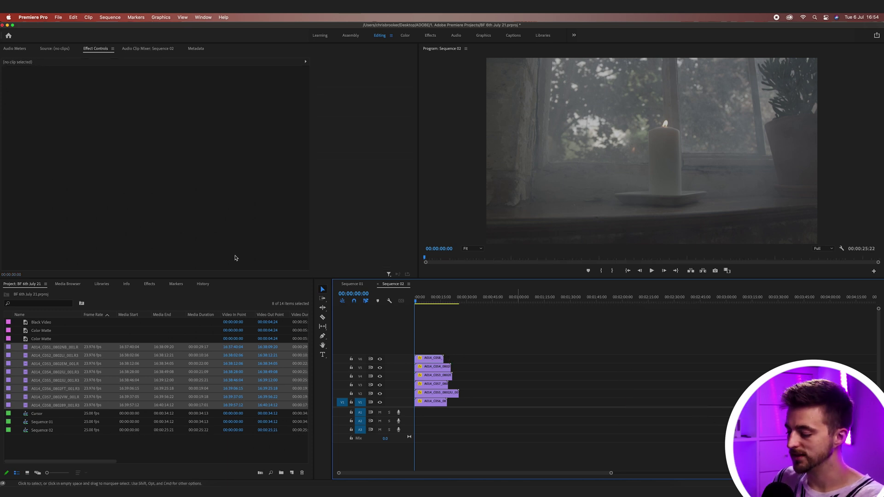
- Cut the clips on V1 to V5 at the point where the top clip on V6 ends
{"action": "key", "text": "backslash"}
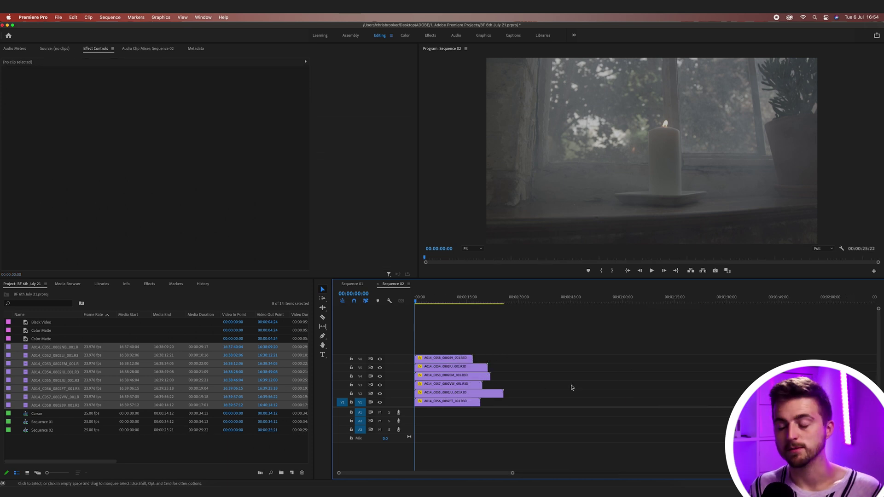
{"action": "key", "text": "="}
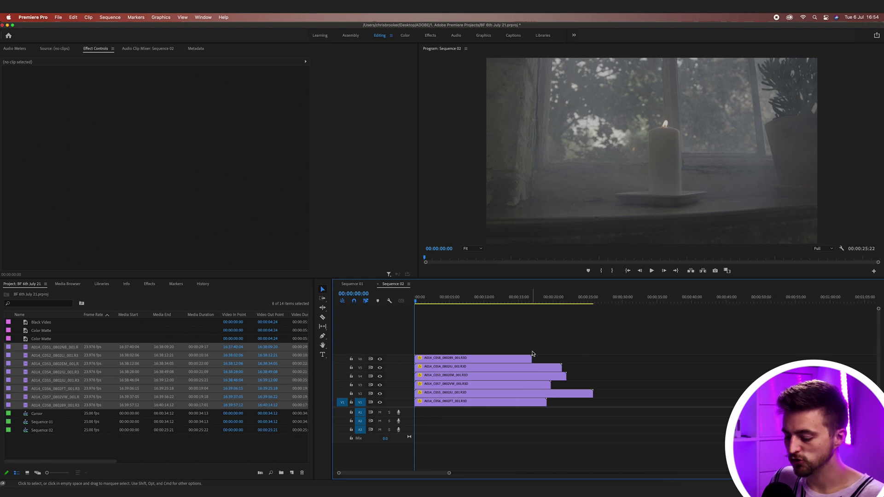
{"action": "key", "text": "c"}
{"action": "left_click", "coordinate": [533, 366]}
{"action": "left_click", "coordinate": [533, 375]}
{"action": "left_click", "coordinate": [533, 393]}
{"action": "left_click", "coordinate": [533, 384]}
{"action": "left_click", "coordinate": [534, 401]}
{"action": "key", "text": "v"}
- Delete the excess clip pieces on V1 to V5 beyond the end of the V6 clip
{"action": "left_click_drag", "start_coordinate": [636, 340], "coordinate": [537, 407]}
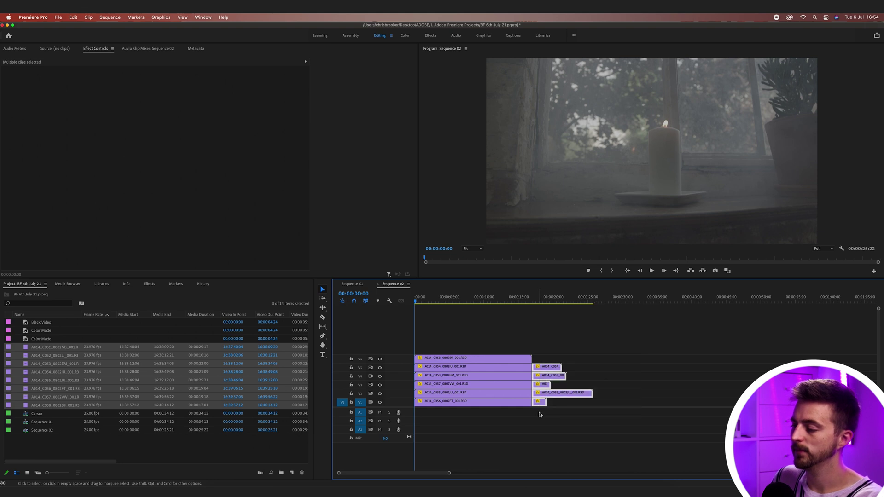
{"action": "key", "text": "="}
{"action": "key", "text": "Delete"}
{"action": "key", "text": "c"}
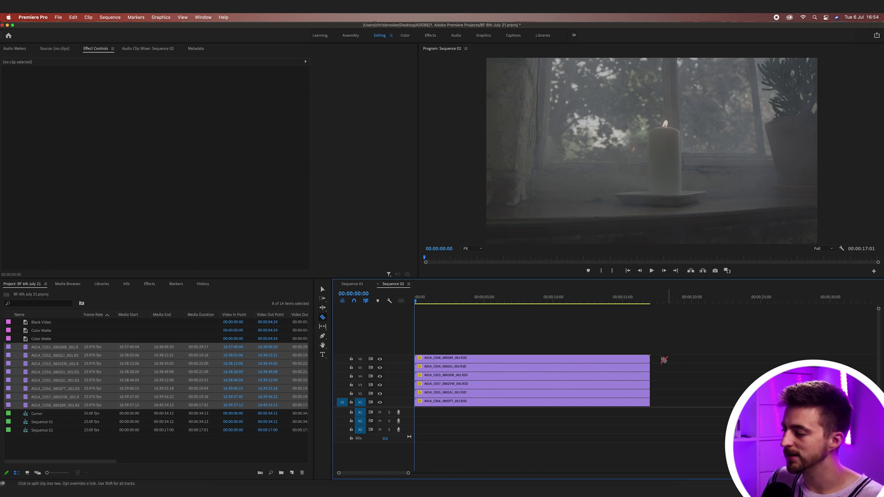
{"action": "key", "text": "v"}
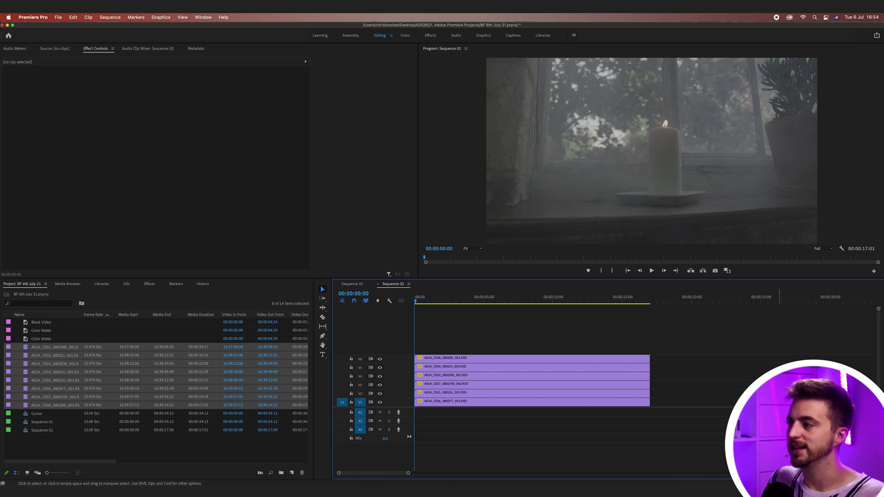
- Scale the V6 clip to 18 and apply its Motion settings to the five clips below
{"action": "left_click", "coordinate": [498, 359]}
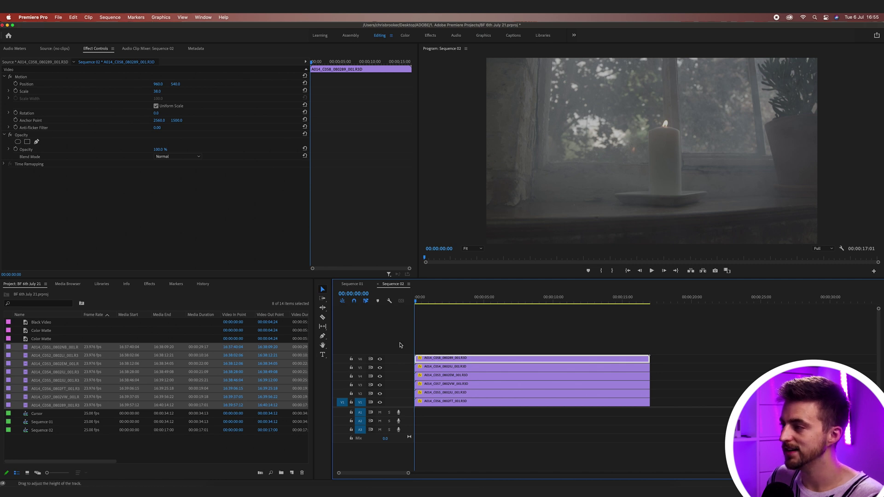
{"action": "left_click_drag", "start_coordinate": [154, 95], "coordinate": [145, 95]}
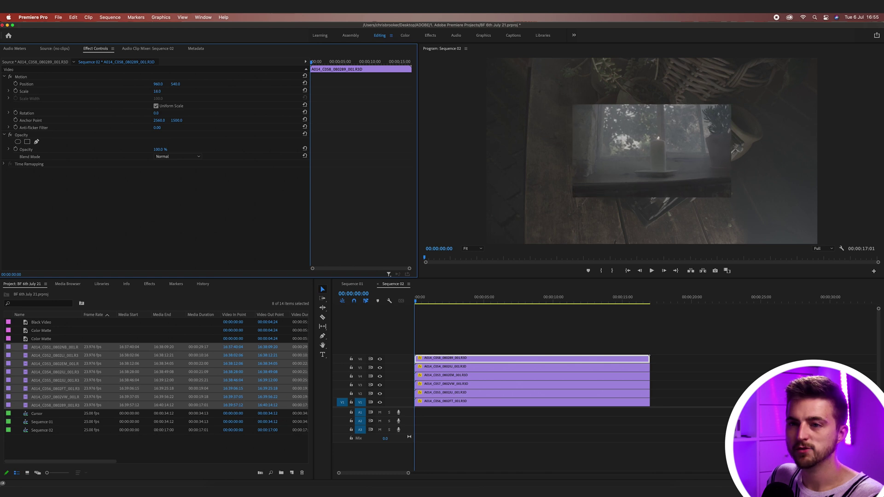
{"action": "left_click", "coordinate": [22, 77]}
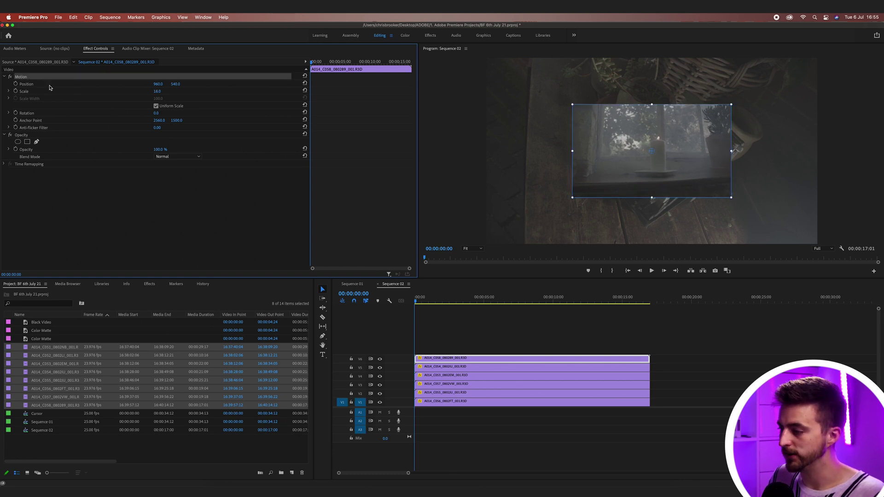
{"action": "left_click_drag", "start_coordinate": [668, 368], "coordinate": [528, 400]}
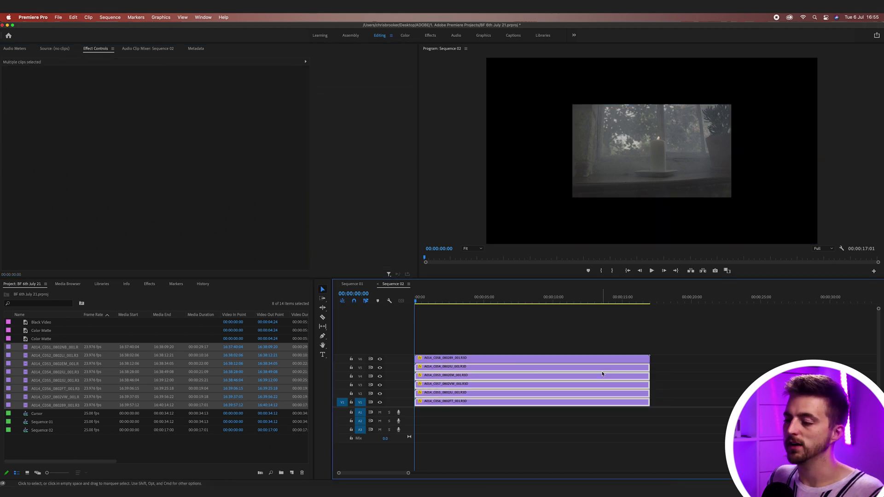
- Reposition the V6 clip into the frame's upper-left corner, partly cropped by the edges, with its horizontal position at 133
{"action": "left_click", "coordinate": [499, 358]}
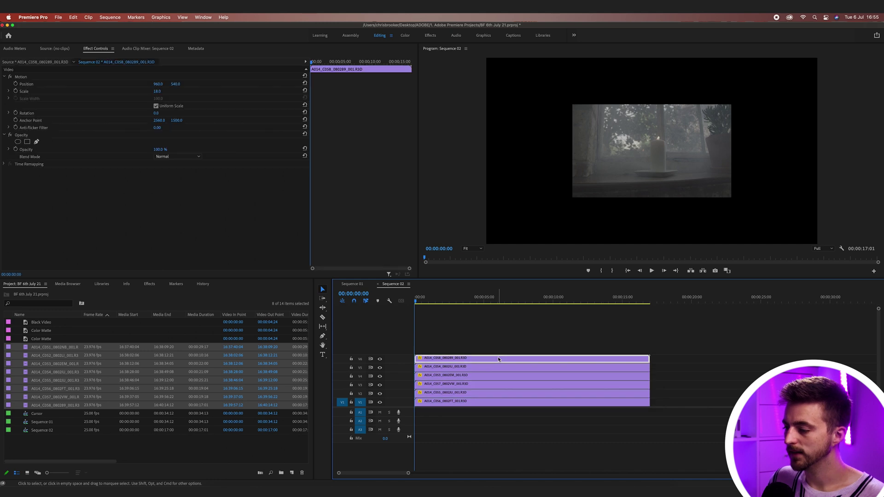
{"action": "left_click", "coordinate": [158, 84]}
{"action": "type", "text": "600"}
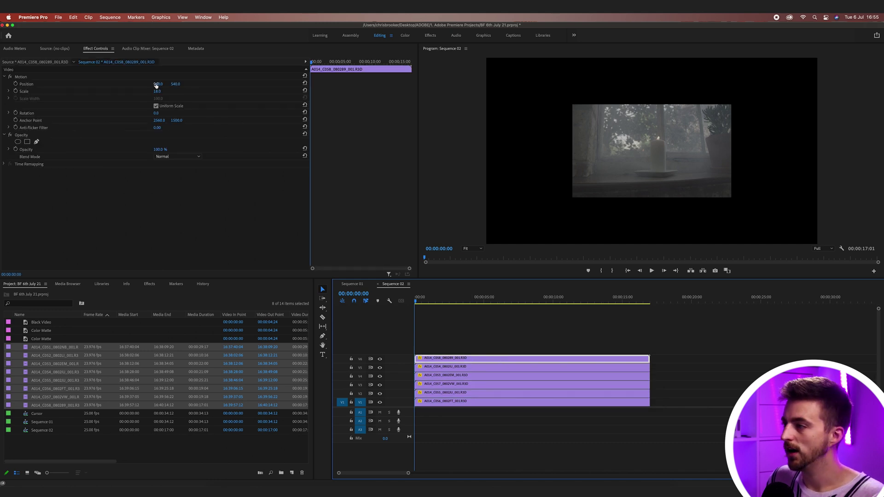
{"action": "key", "text": "Return"}
{"action": "type", "text": "133"}
{"action": "key", "text": "Tab"}
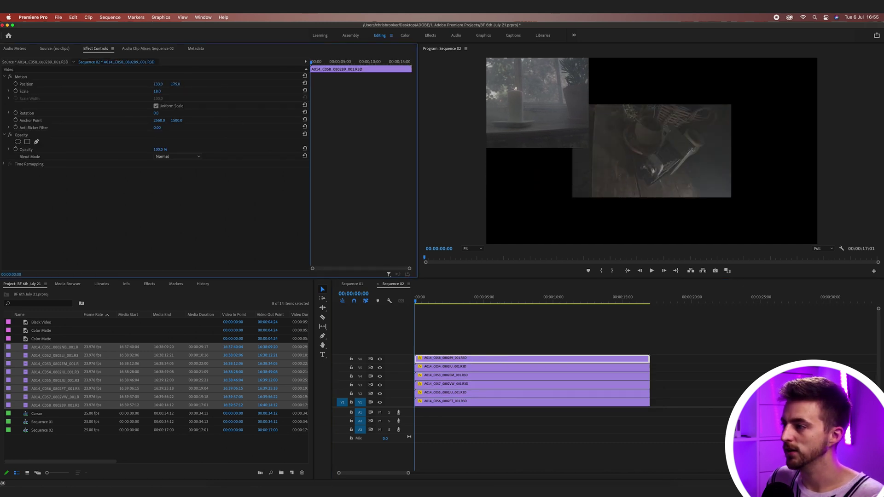
{"action": "type", "text": "-3"}
{"action": "key", "text": "Return"}
{"action": "key", "text": "Down"}
{"action": "key", "text": "Down"}
{"action": "key", "text": "Down"}
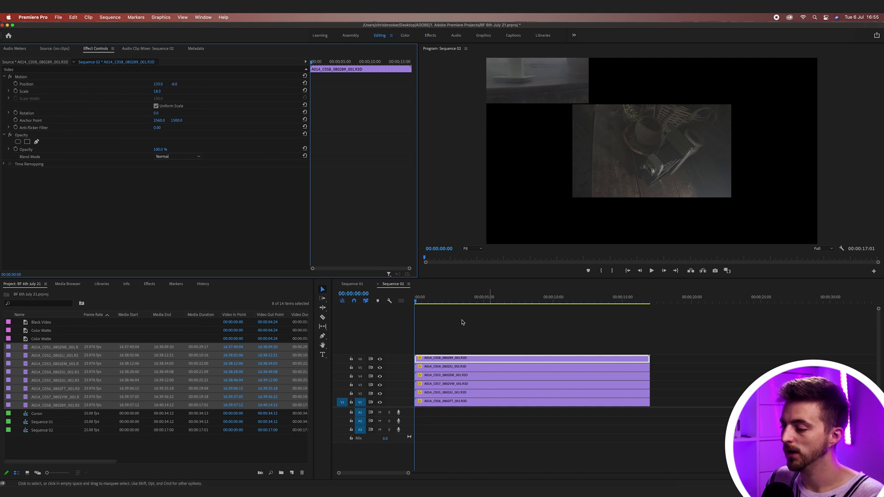
- Stack the V5 and V4 clips in a central column with a thin gap, at vertical positions -114 and 435
{"action": "left_click", "coordinate": [436, 367]}
{"action": "mouse_move", "coordinate": [158, 85]}
{"action": "left_mouse_down"}
{"action": "mouse_move", "coordinate": [256, 86]}
{"action": "mouse_move", "coordinate": [115, 86]}
{"action": "mouse_move", "coordinate": [205, 85]}
{"action": "mouse_move", "coordinate": [125, 84]}
{"action": "mouse_move", "coordinate": [167, 86]}
{"action": "left_mouse_up"}
{"action": "left_click", "coordinate": [434, 376]}
- Move the V3 clip to position 132, 540 in the left column and shift the V2 clip to the frame's right edge
{"action": "left_click", "coordinate": [431, 385]}
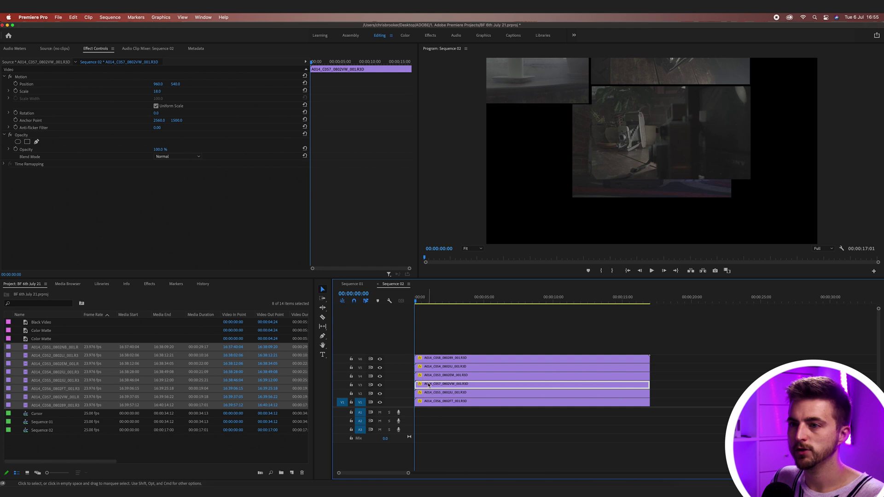
{"action": "left_click_drag", "start_coordinate": [156, 84], "coordinate": [88, 84]}
{"action": "key", "text": "super+Down"}
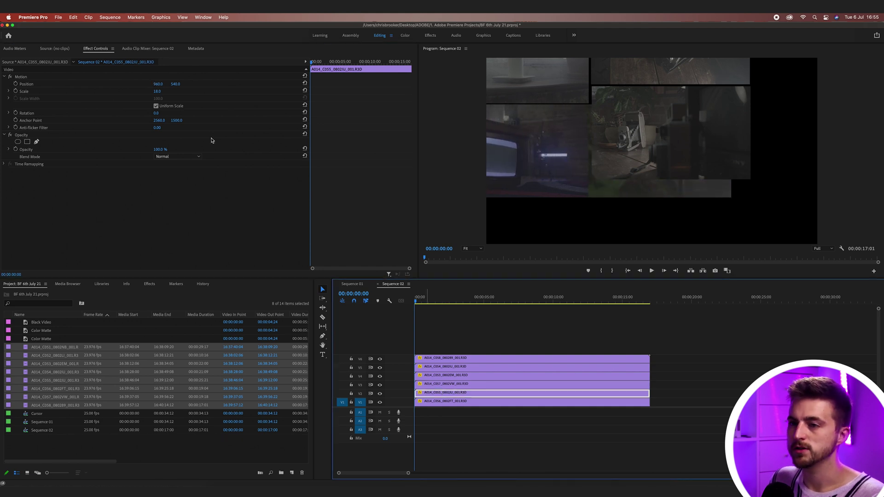
{"action": "left_click_drag", "start_coordinate": [163, 84], "coordinate": [242, 85]}
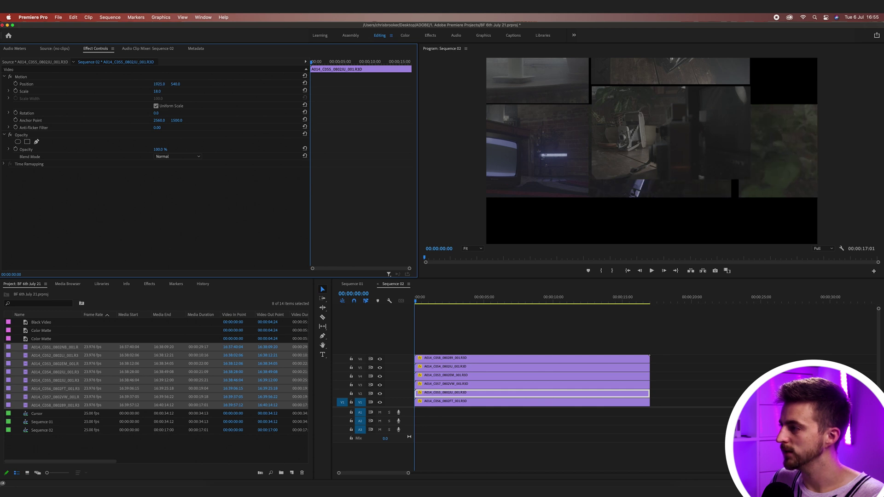
- Place the V1 clip at the foot of the central column, at position 1073, 983
{"action": "key", "text": "super+Down"}
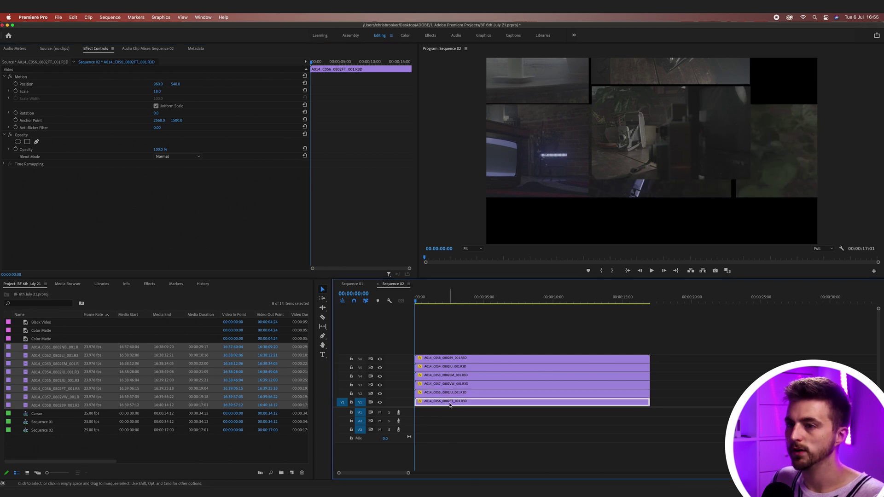
{"action": "left_click_drag", "start_coordinate": [158, 84], "coordinate": [221, 84]}
{"action": "left_click_drag", "start_coordinate": [163, 84], "coordinate": [192, 85]}
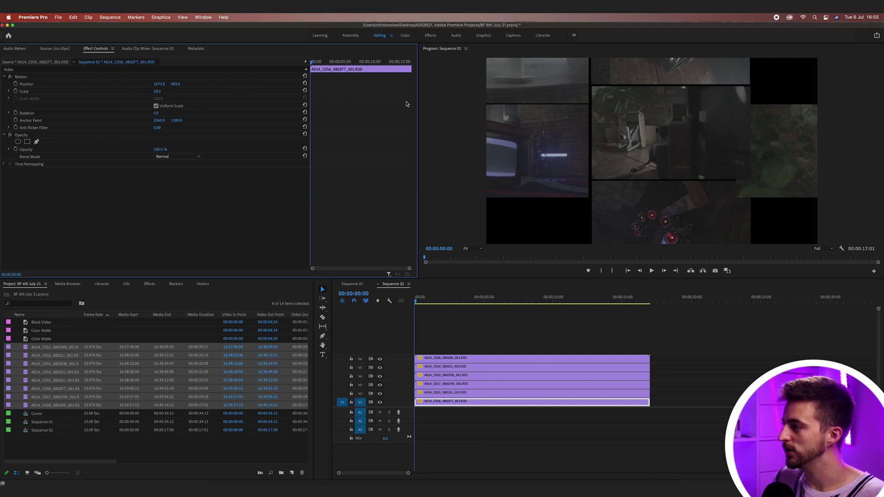
- Move the V2 clip to position 2001, 273 in the right column, leaving a thin gap beside the central column
{"action": "left_click", "coordinate": [451, 393]}
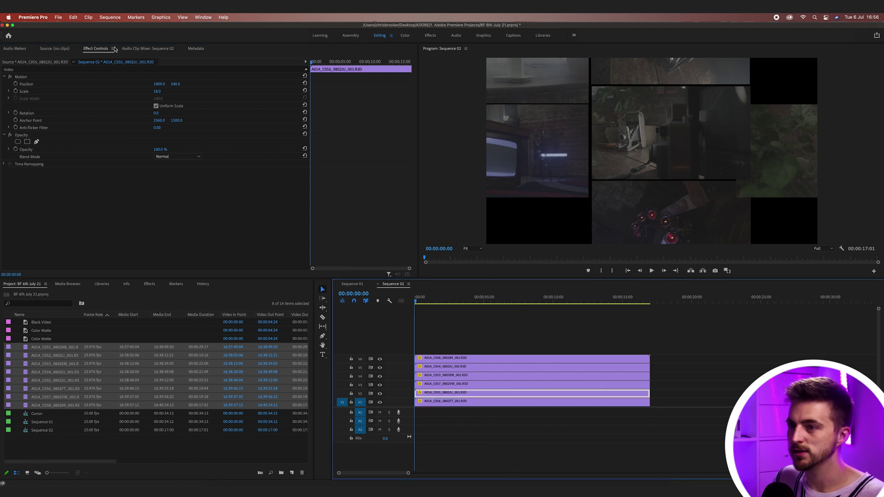
{"action": "left_click_drag", "start_coordinate": [154, 83], "coordinate": [210, 104]}
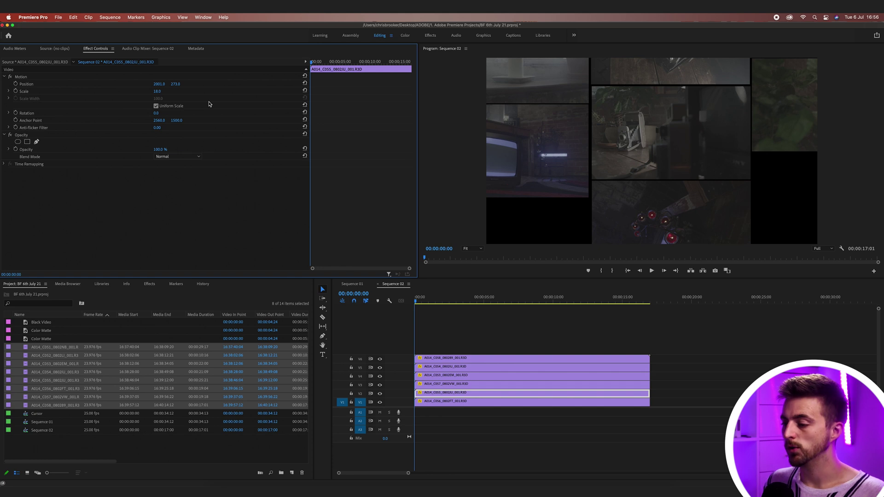
{"action": "left_click", "coordinate": [456, 339]}
- Enable Position keyframing at the start of the sequence for each of the six clips from V6 down to V1
{"action": "left_click", "coordinate": [441, 359]}
{"action": "left_click", "coordinate": [16, 84]}
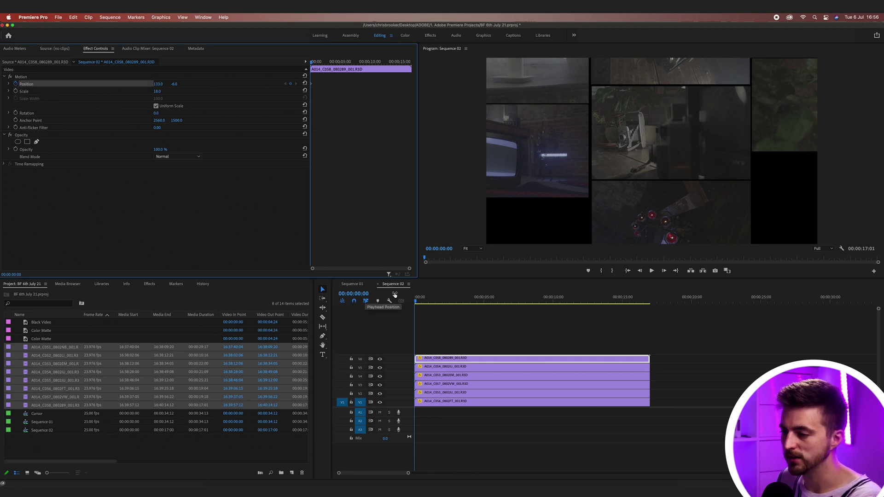
{"action": "left_click", "coordinate": [438, 367]}
{"action": "left_click", "coordinate": [16, 84]}
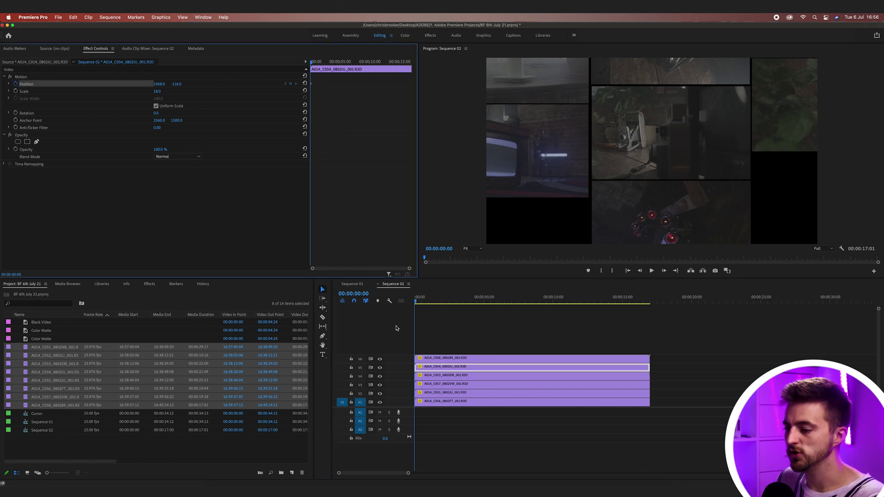
{"action": "left_click", "coordinate": [446, 375]}
{"action": "left_click", "coordinate": [16, 84]}
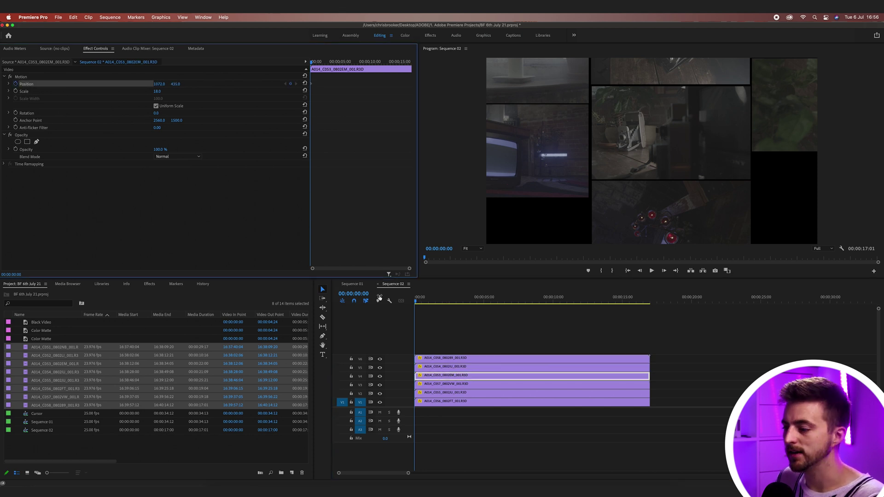
{"action": "left_click", "coordinate": [452, 387]}
{"action": "left_click", "coordinate": [15, 84]}
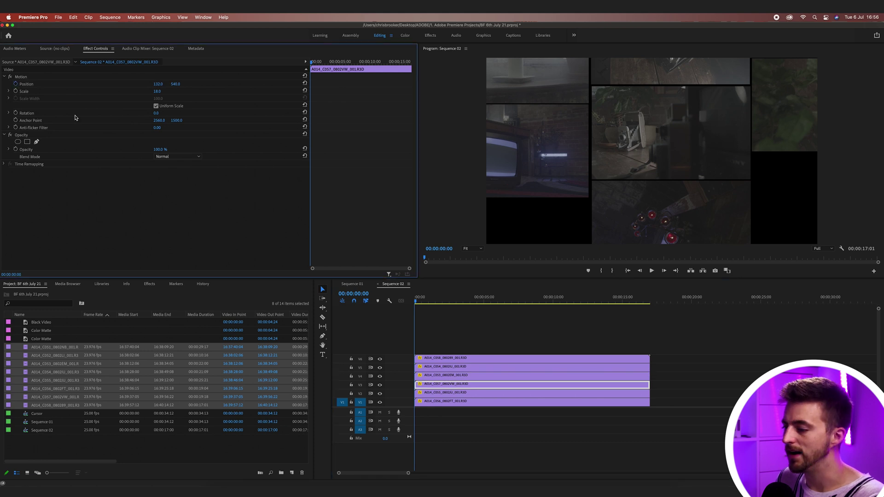
{"action": "left_click", "coordinate": [455, 392]}
{"action": "left_click", "coordinate": [16, 84]}
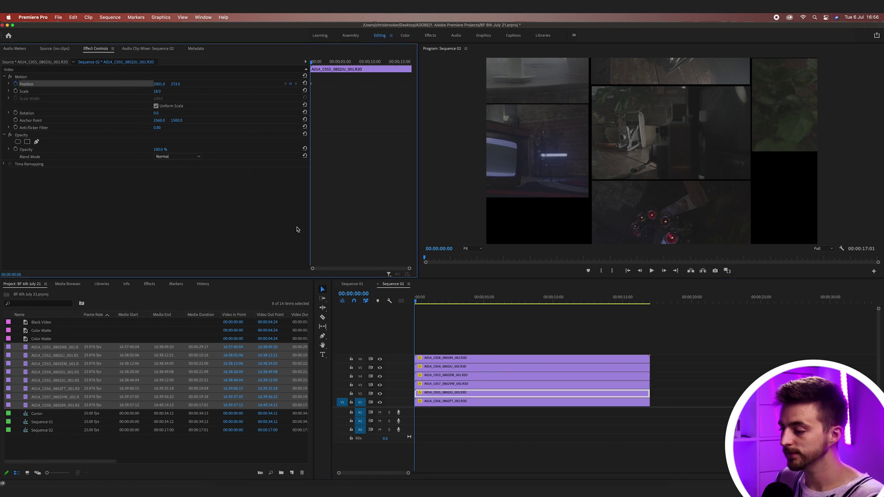
{"action": "left_click", "coordinate": [489, 404]}
{"action": "left_click", "coordinate": [16, 85]}
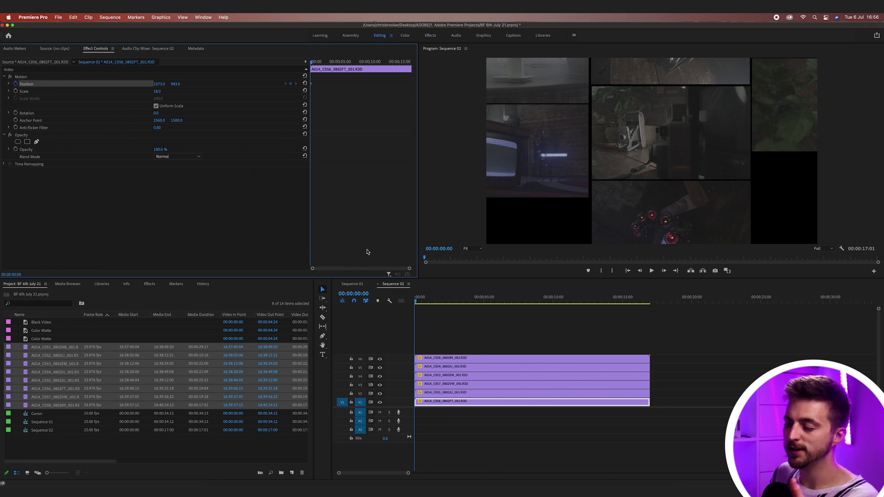
- At 00:00:05:01, lower the V6 clip within the left column to set its second Position keyframe
{"action": "left_click", "coordinate": [483, 302]}
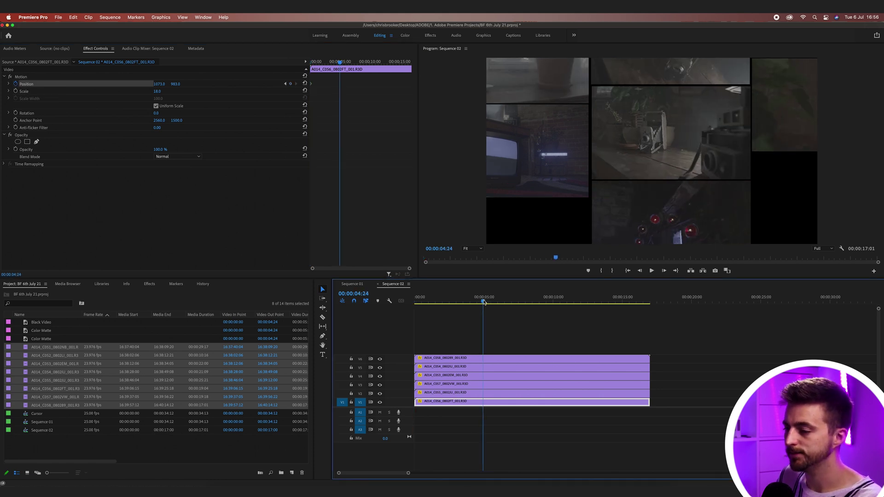
{"action": "left_click", "coordinate": [484, 302]}
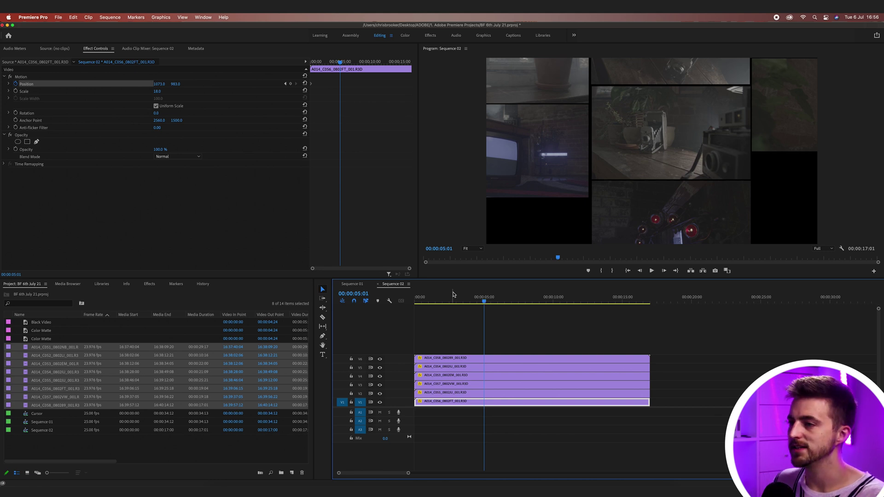
{"action": "left_click", "coordinate": [444, 361]}
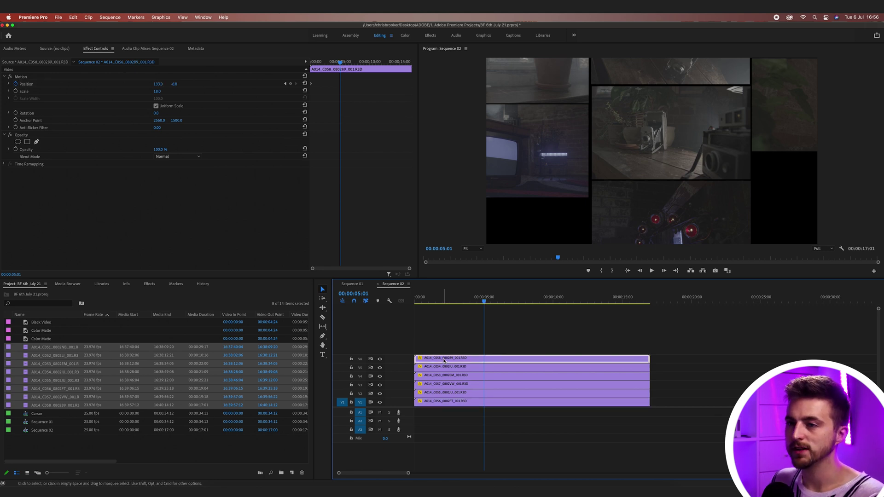
{"action": "left_click_drag", "start_coordinate": [174, 83], "coordinate": [228, 84]}
- At the same time, lower the central-column clips, setting the vertical position of V5 to 477 and V4 to 1042
{"action": "left_click", "coordinate": [443, 367]}
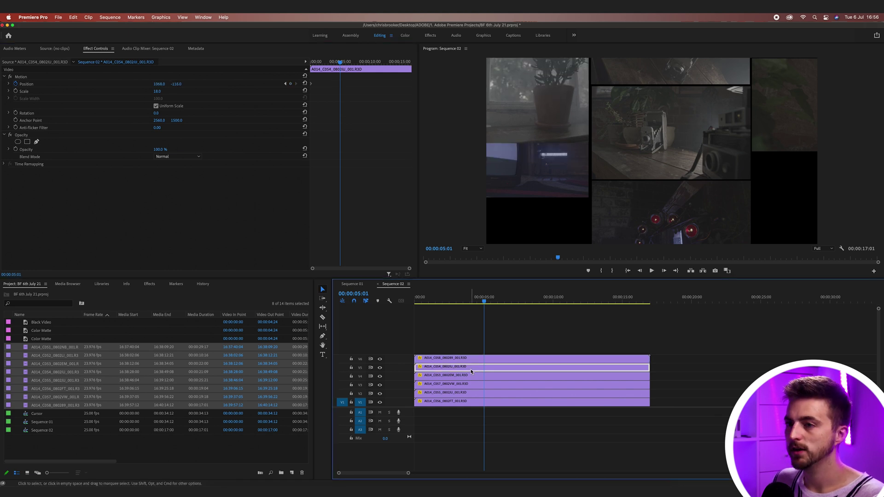
{"action": "left_click_drag", "start_coordinate": [159, 84], "coordinate": [316, 84]}
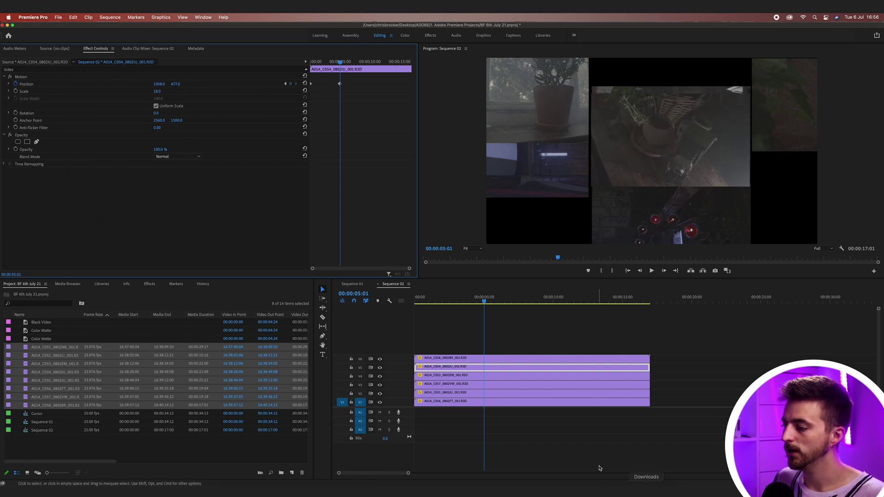
{"action": "left_click", "coordinate": [505, 376]}
{"action": "left_click_drag", "start_coordinate": [173, 85], "coordinate": [311, 85]}
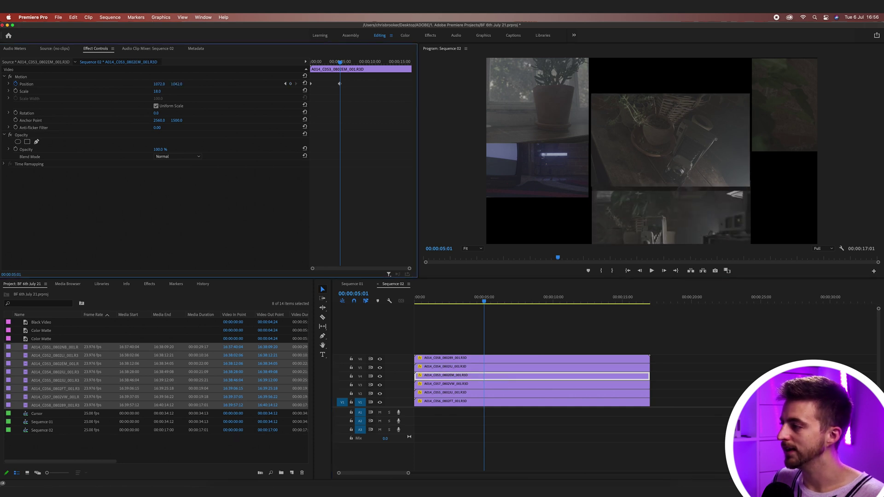
- At 00:00:05:01, set the V3 clip's position to 132, 775 in the left column and raise V2 to vertical position 82
{"action": "left_click", "coordinate": [445, 385]}
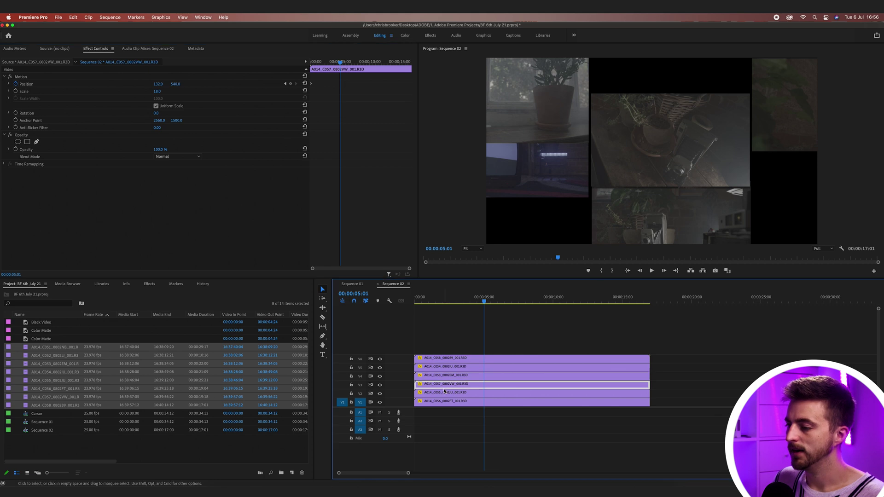
{"action": "left_click", "coordinate": [161, 90]}
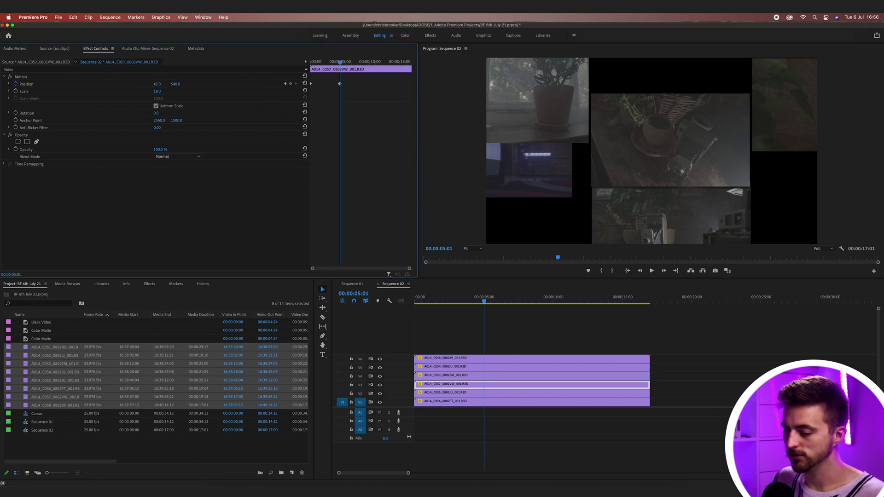
{"action": "left_click_drag", "start_coordinate": [176, 84], "coordinate": [285, 84]}
{"action": "left_click", "coordinate": [442, 392]}
{"action": "left_click_drag", "start_coordinate": [175, 84], "coordinate": [90, 85]}
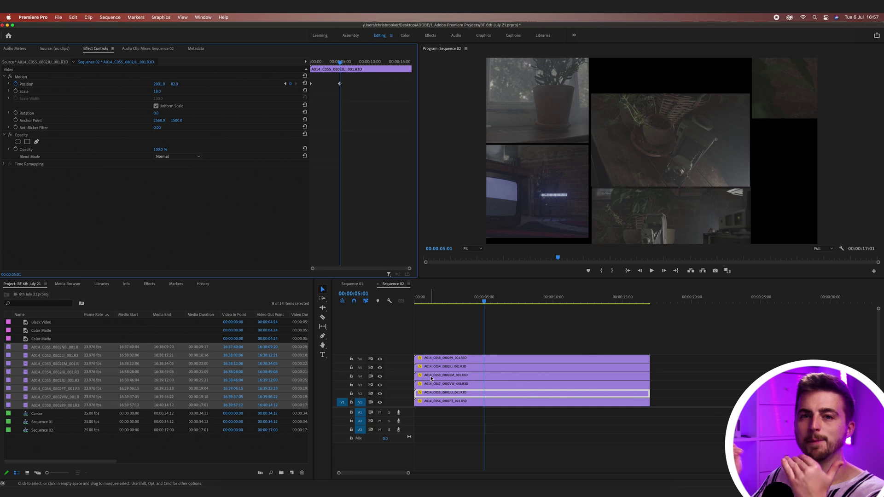
- With the preview at 50%, lower the V1 clip below the V4 clip in the central column, to a vertical position of about 1645
{"action": "left_click", "coordinate": [504, 403]}
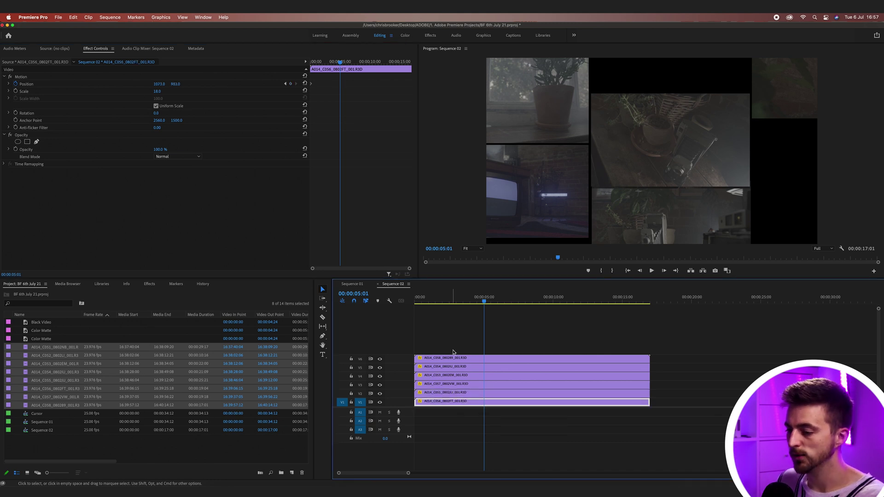
{"action": "left_click_drag", "start_coordinate": [177, 84], "coordinate": [257, 84]}
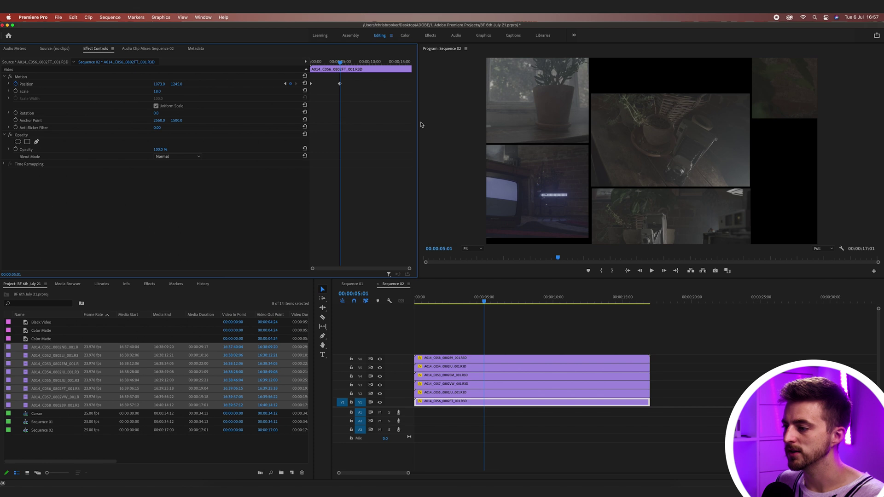
{"action": "left_click", "coordinate": [469, 248]}
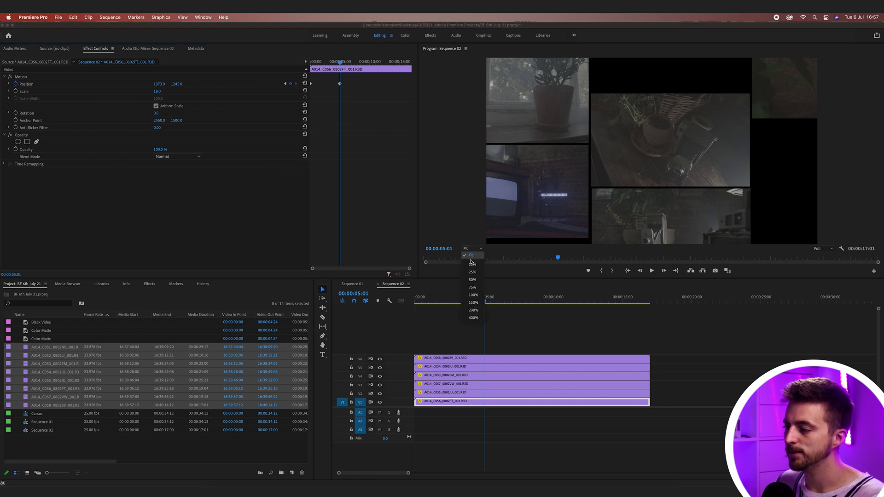
{"action": "left_click", "coordinate": [473, 280]}
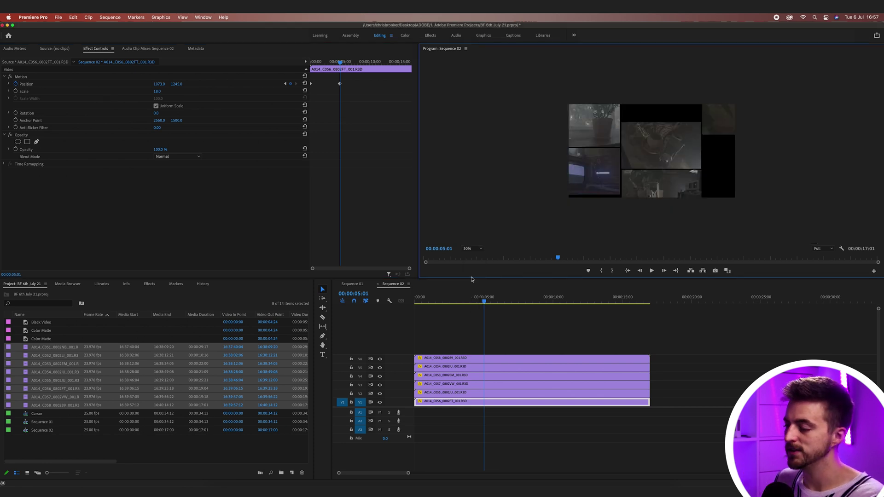
{"action": "left_click", "coordinate": [21, 77]}
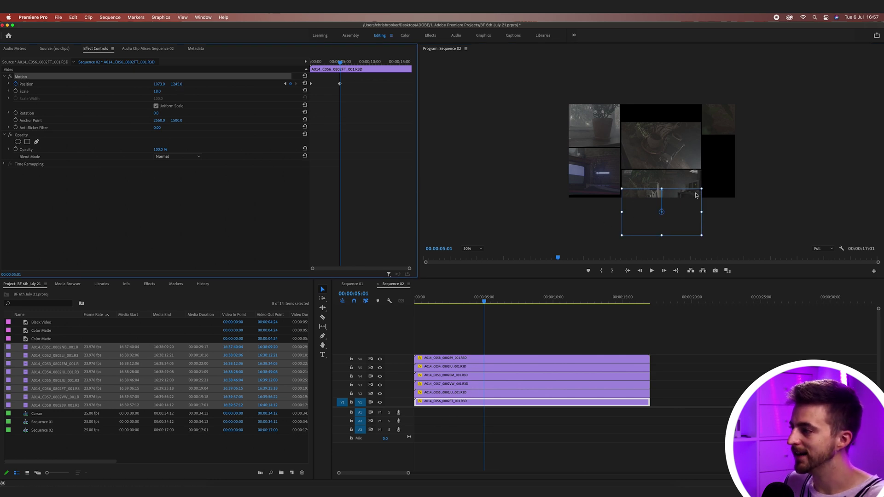
{"action": "left_click", "coordinate": [474, 375]}
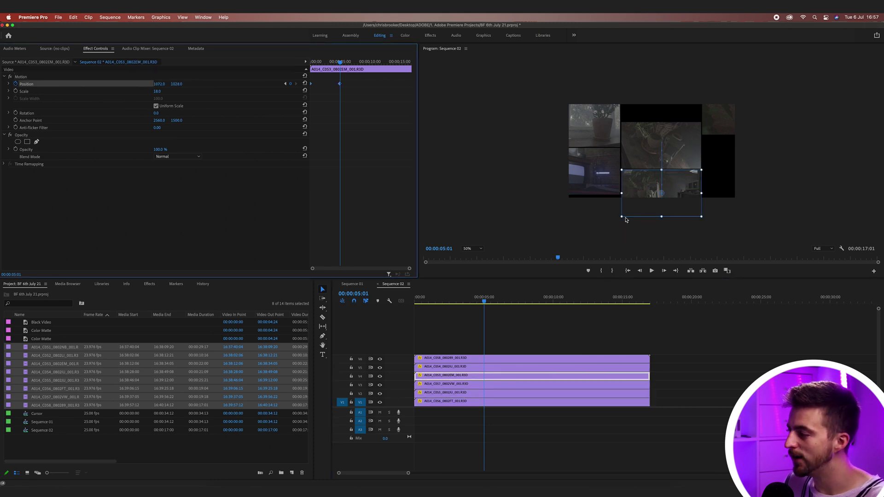
{"action": "left_click", "coordinate": [453, 402]}
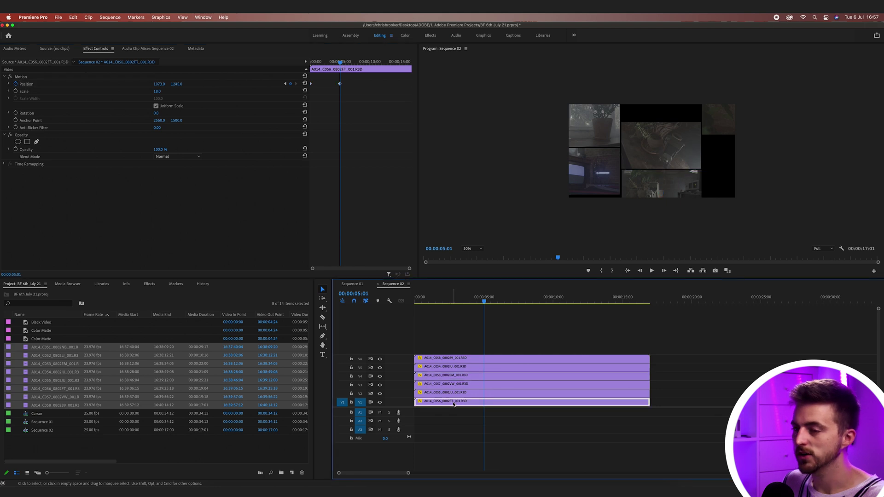
{"action": "left_click", "coordinate": [43, 77]}
{"action": "left_click_drag", "start_coordinate": [177, 84], "coordinate": [277, 84]}
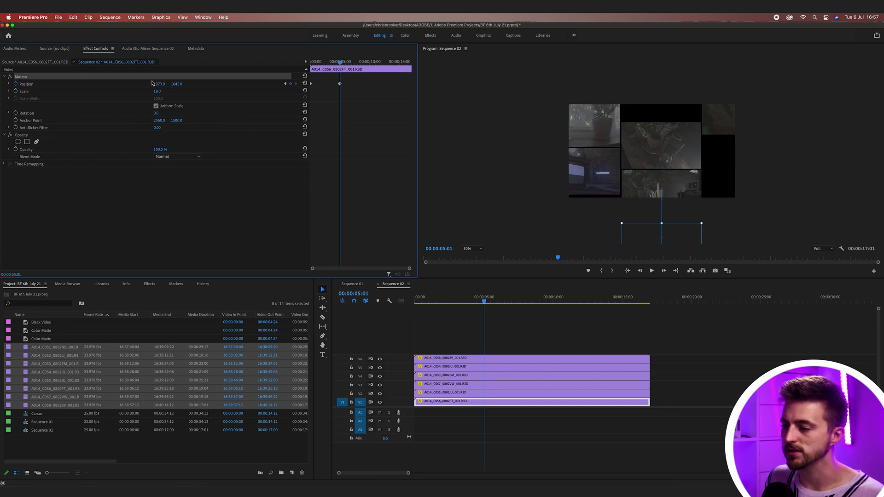
- Fit the preview to the monitor and play the grid animation from the start of the sequence
{"action": "left_click", "coordinate": [472, 249]}
{"action": "left_click", "coordinate": [474, 224]}
{"action": "left_click", "coordinate": [492, 358]}
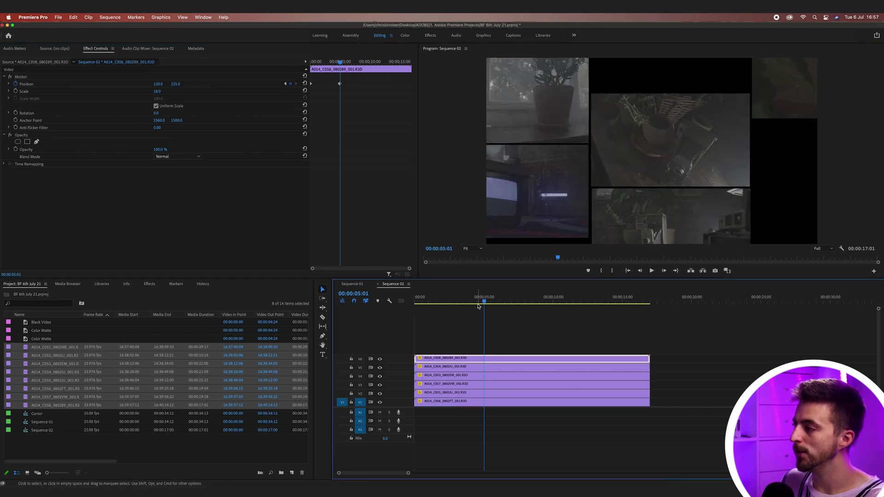
{"action": "left_click_drag", "start_coordinate": [483, 301], "coordinate": [410, 301]}
{"action": "key", "text": "space"}
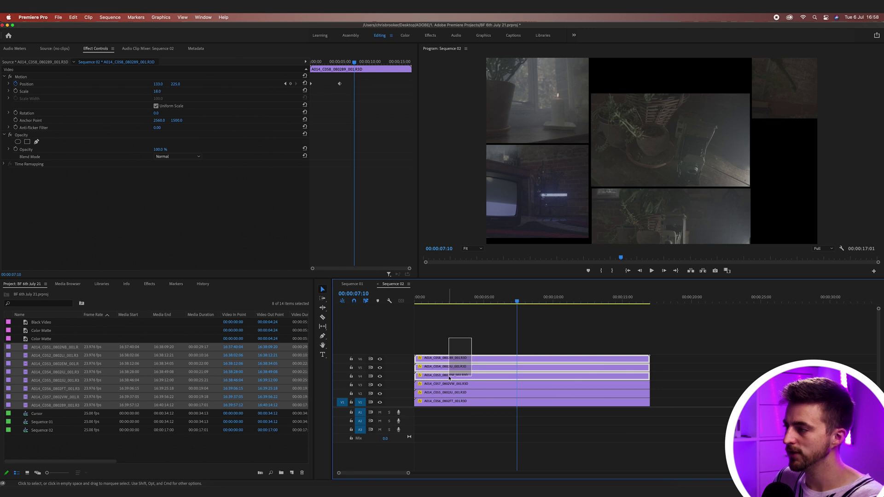
- Delete the clips on V6, V5 and V4 from the sequence
{"action": "key", "text": "Delete"}
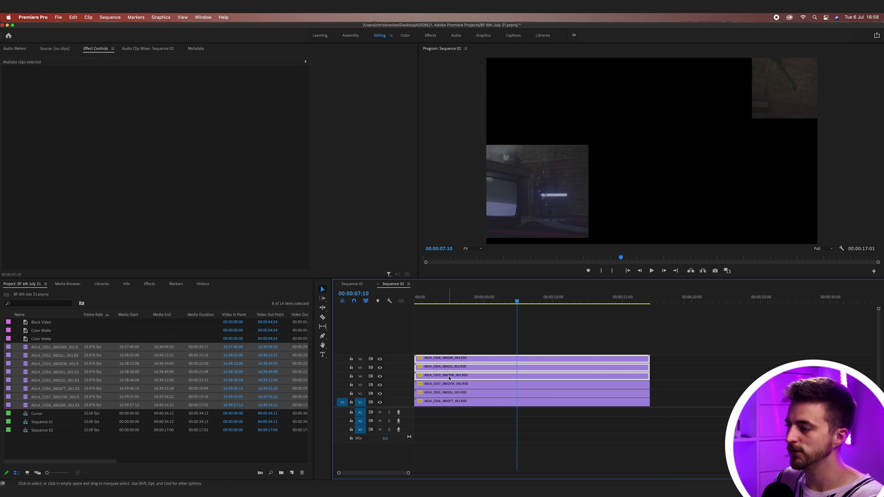
- Remove the Position keyframes from the V3, V2 and V1 clips and reset each clip's position to its default
{"action": "left_click", "coordinate": [461, 385]}
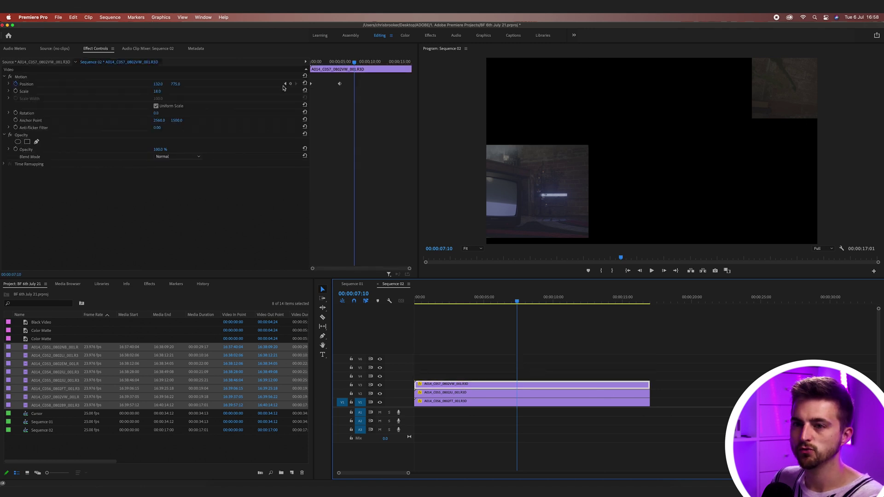
{"action": "left_click", "coordinate": [15, 84]}
{"action": "left_click", "coordinate": [496, 265]}
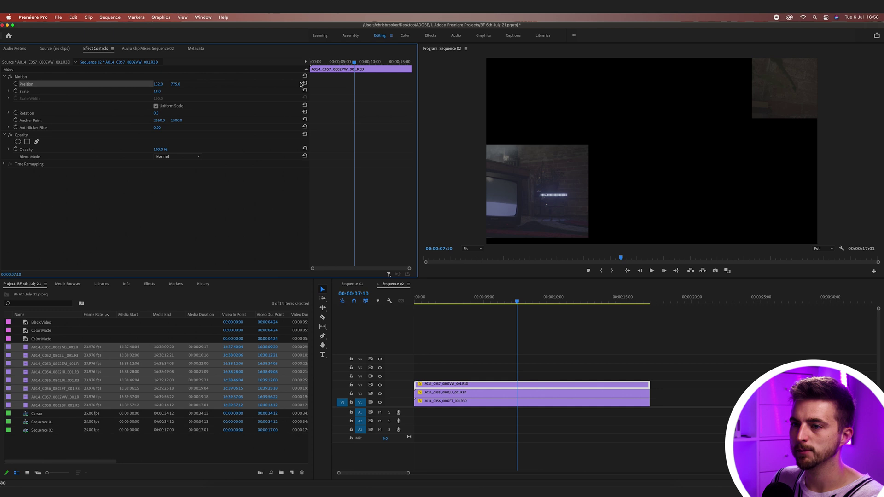
{"action": "left_click", "coordinate": [304, 84]}
{"action": "left_click", "coordinate": [465, 393]}
{"action": "left_click", "coordinate": [16, 84]}
{"action": "key", "text": "Return"}
{"action": "left_click", "coordinate": [304, 84]}
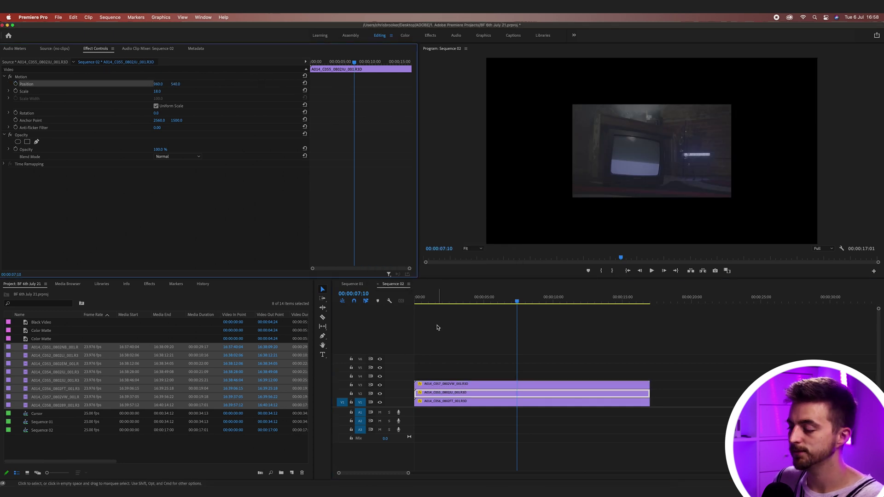
{"action": "left_click", "coordinate": [451, 402]}
{"action": "left_click", "coordinate": [16, 84]}
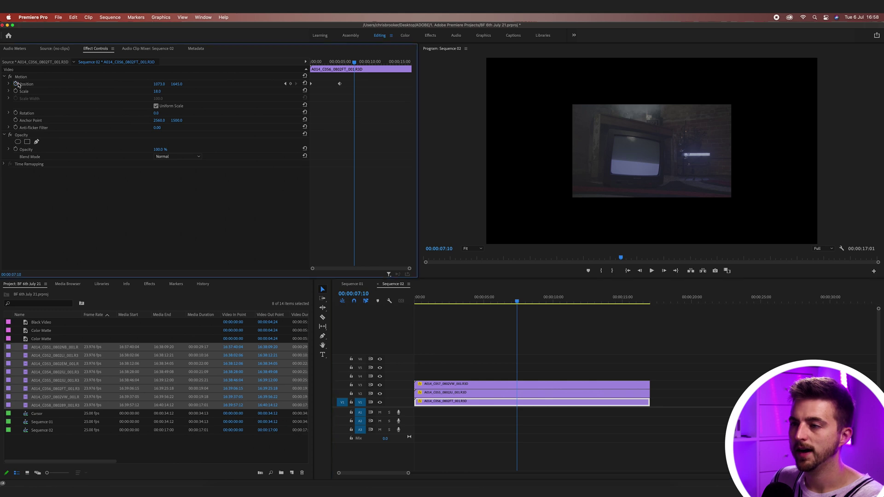
{"action": "left_click", "coordinate": [305, 84]}
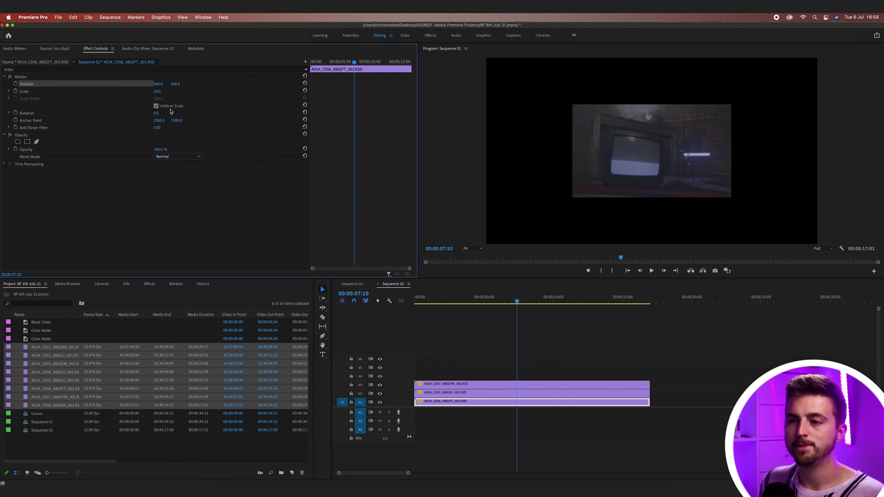
- Set the scale of the V1, V2 and V3 clips to 38 so each fills the frame
{"action": "left_click", "coordinate": [162, 90]}
{"action": "type", "text": "38"}
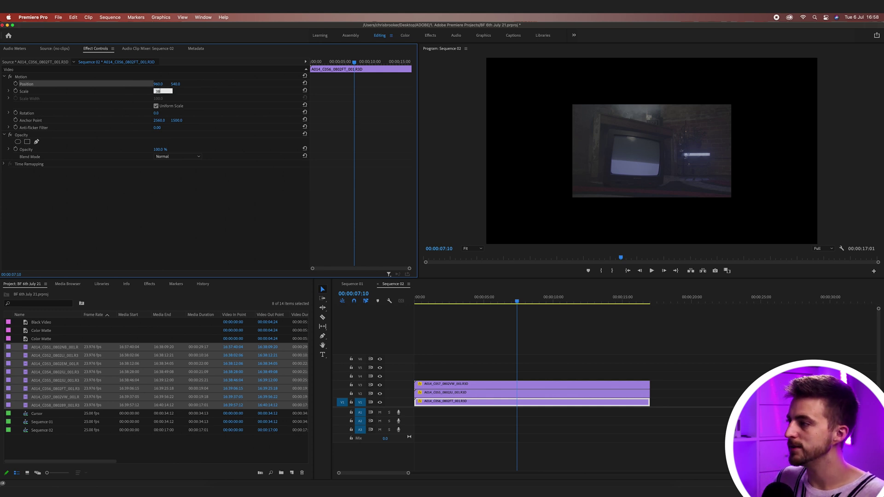
{"action": "key", "text": "Return"}
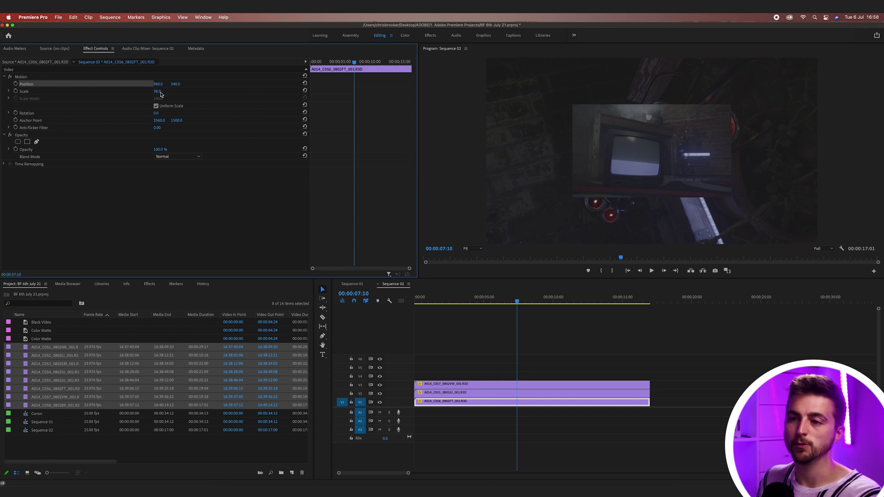
{"action": "left_click_drag", "start_coordinate": [502, 437], "coordinate": [478, 298]}
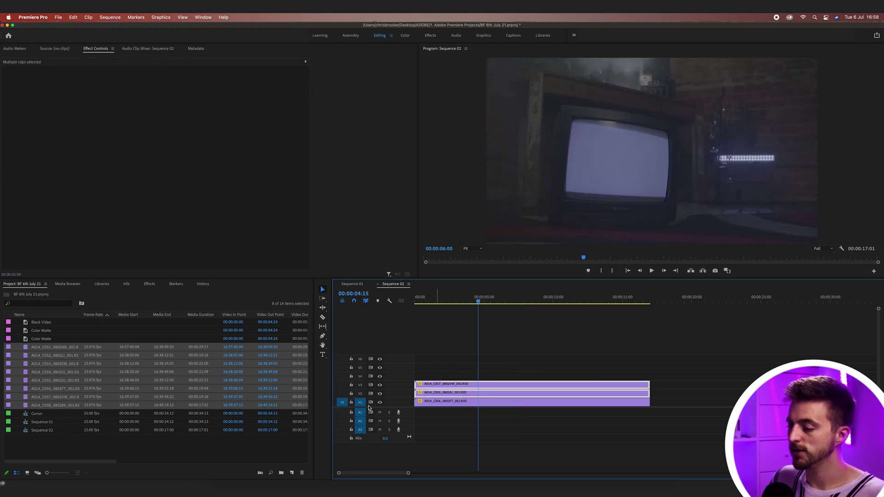
- Hide tracks V3 and V2 to check the full-frame clips beneath, and show both tracks again
{"action": "left_click", "coordinate": [380, 385]}
{"action": "left_click", "coordinate": [381, 394]}
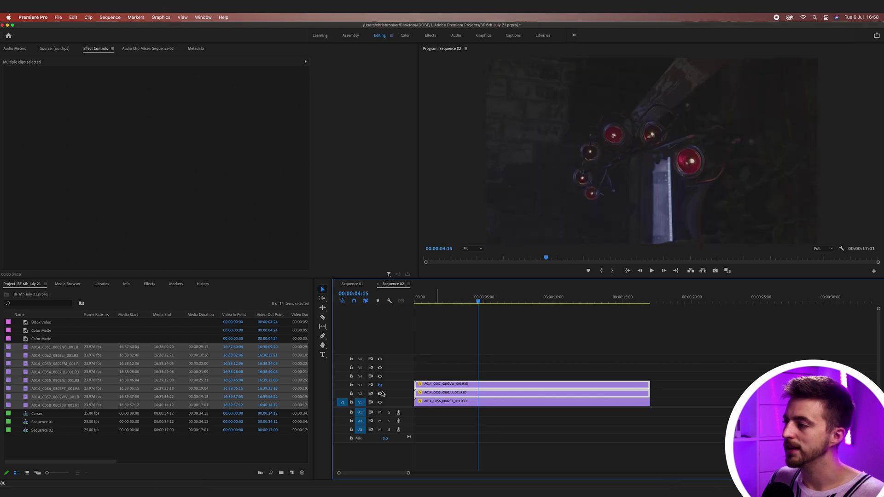
{"action": "left_click", "coordinate": [381, 394]}
{"action": "left_click", "coordinate": [381, 386]}
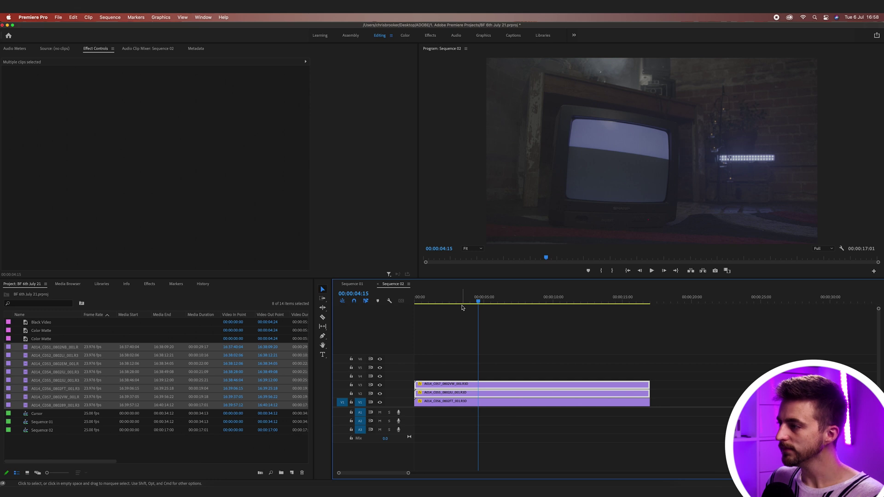
- At the start of the sequence, with the preview at 50%, draw a free-form opacity mask with a slanted right edge around the V3 clip's left part
{"action": "left_click_drag", "start_coordinate": [463, 303], "coordinate": [366, 308]}
{"action": "left_click", "coordinate": [448, 338]}
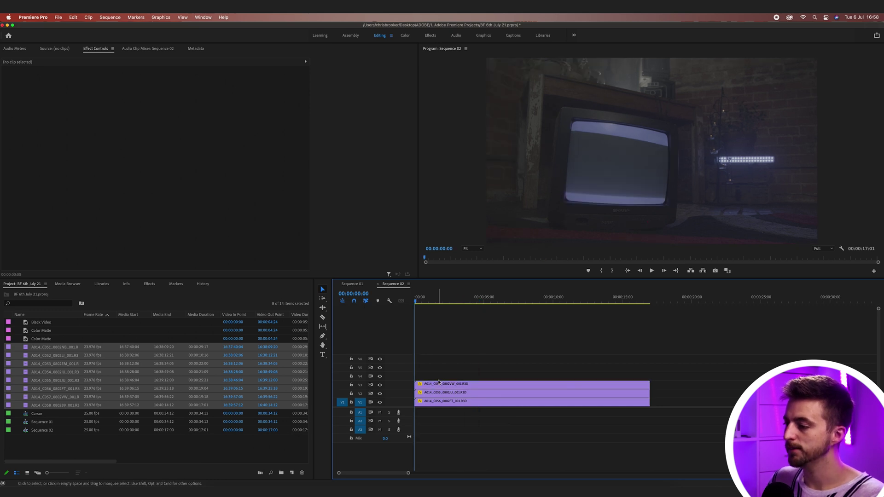
{"action": "left_click", "coordinate": [467, 385]}
{"action": "left_click", "coordinate": [470, 252]}
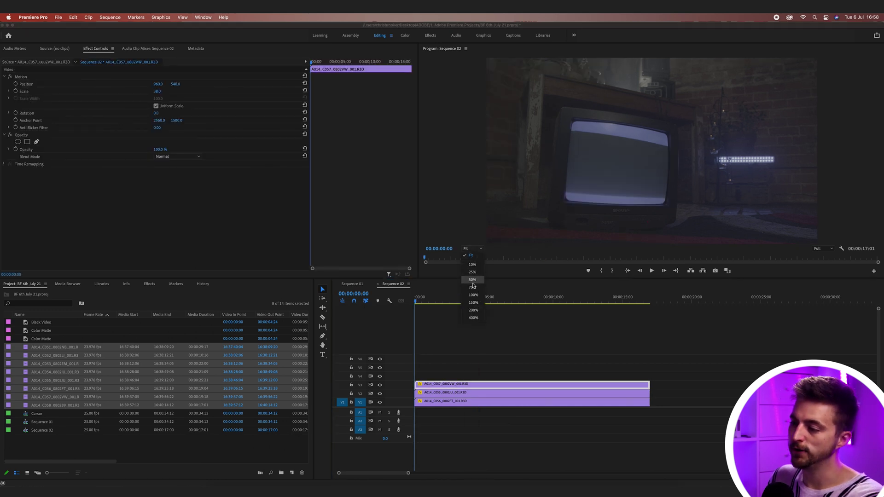
{"action": "left_click", "coordinate": [475, 286]}
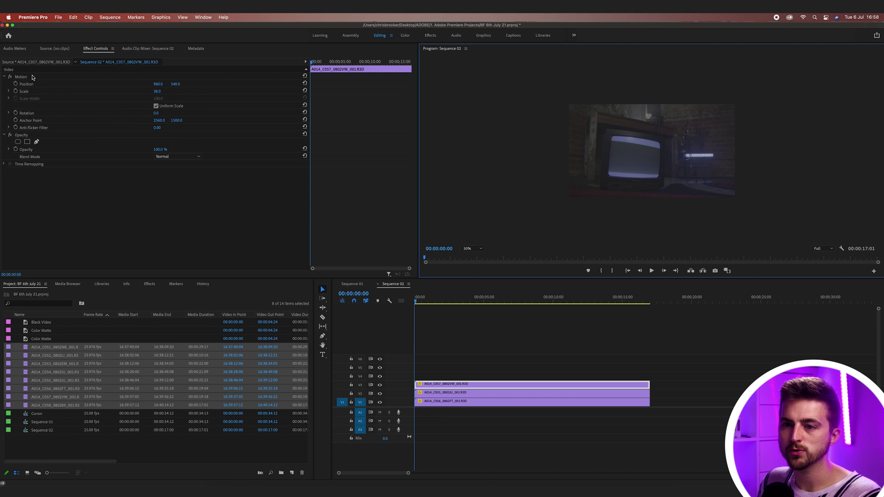
{"action": "left_click", "coordinate": [21, 134]}
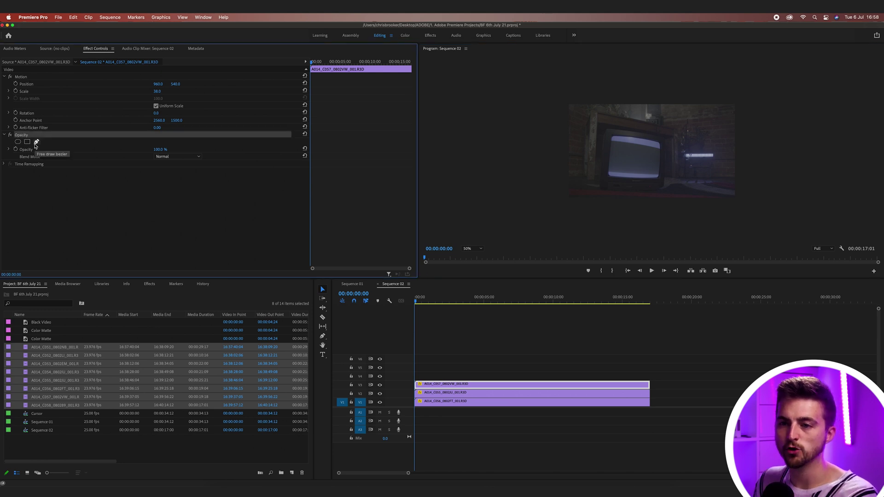
{"action": "left_click", "coordinate": [37, 142]}
{"action": "left_click", "coordinate": [548, 83]}
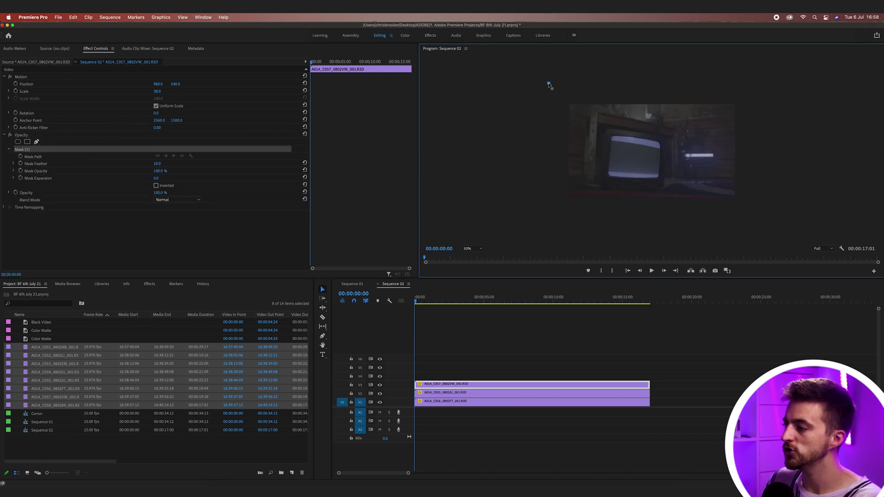
{"action": "left_click", "coordinate": [551, 221]}
{"action": "left_click", "coordinate": [635, 217]}
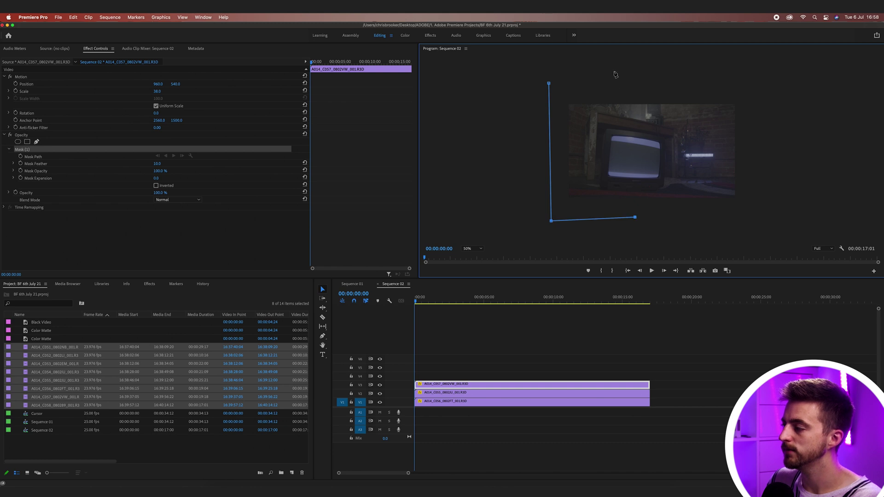
{"action": "left_click", "coordinate": [594, 82]}
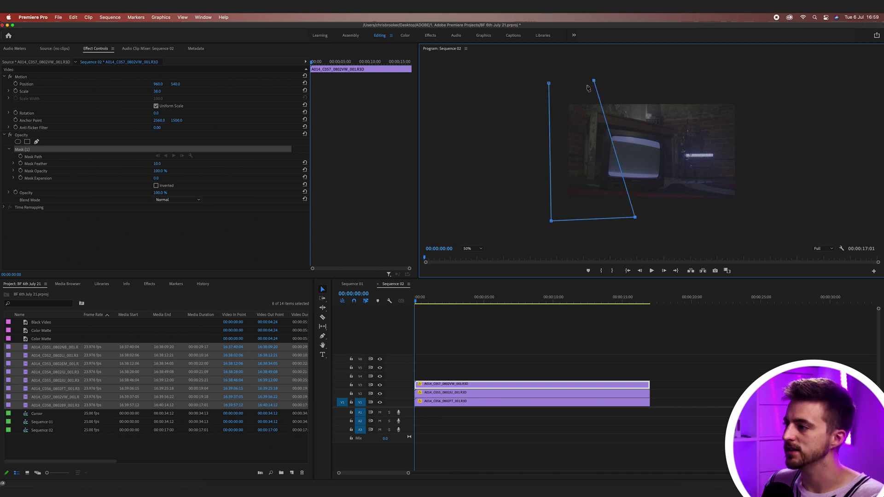
{"action": "left_click", "coordinate": [548, 84]}
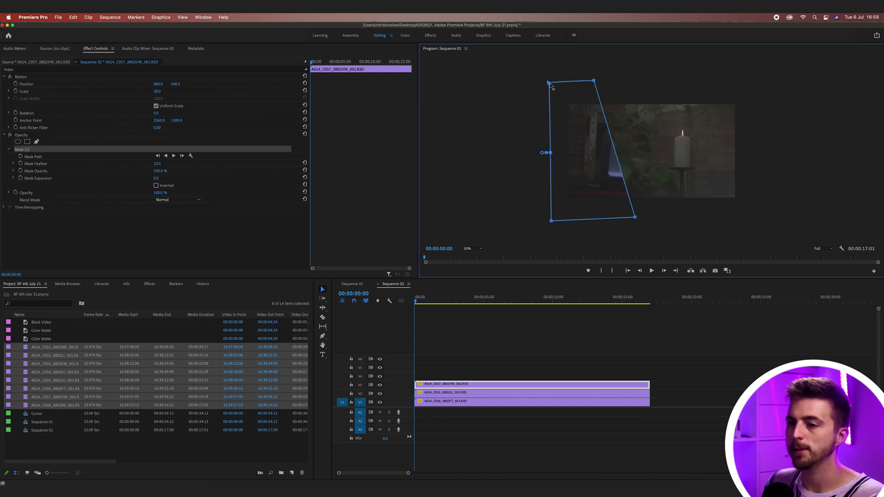
- Enable Mask Path and Position keyframing on the V3 clip at the start of the sequence
{"action": "left_click", "coordinate": [20, 156]}
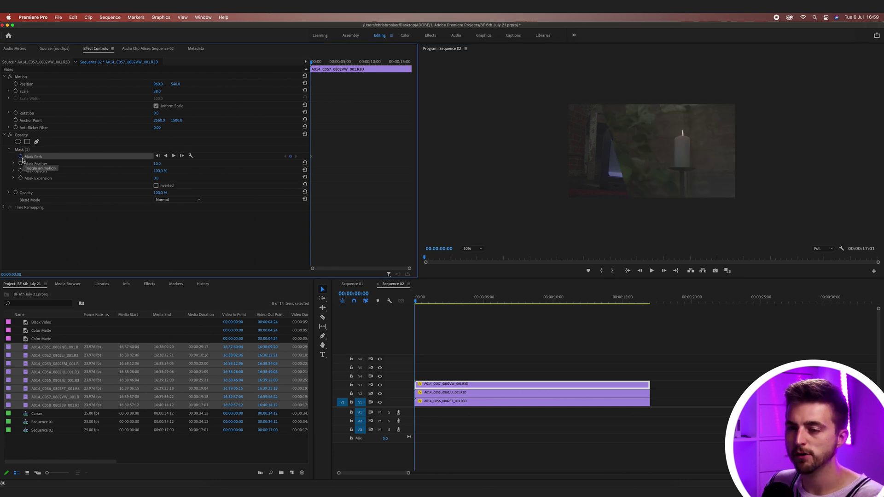
{"action": "left_click", "coordinate": [16, 84]}
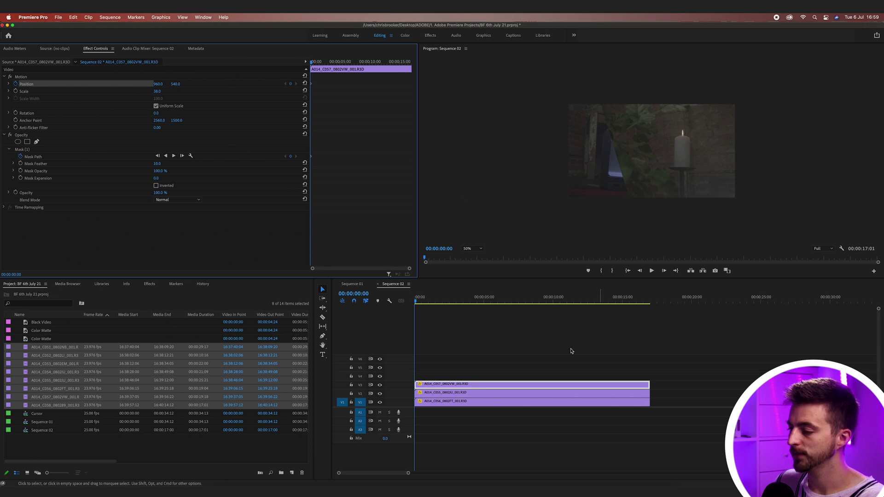
- Draw a free-form opacity mask with slanted sides around the V2 clip's middle part, and enable its Mask Path and Position keyframing
{"action": "left_click", "coordinate": [438, 395]}
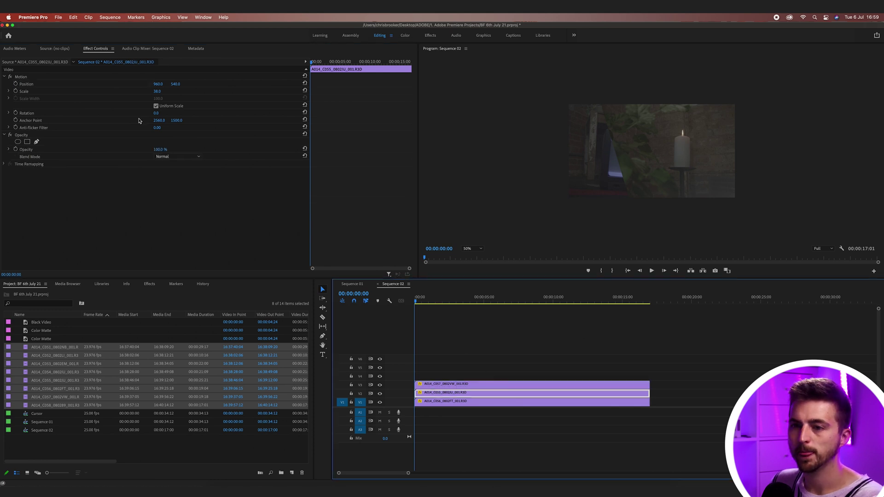
{"action": "left_click", "coordinate": [37, 143]}
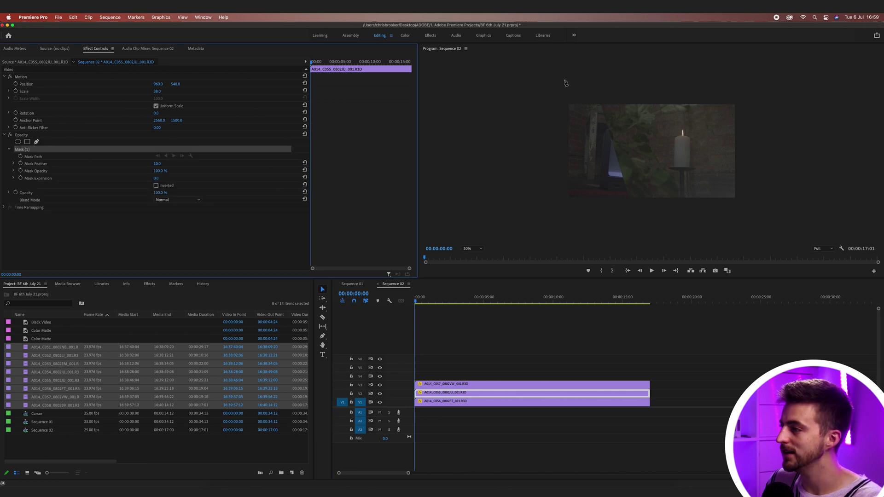
{"action": "left_click", "coordinate": [600, 96]}
{"action": "left_click", "coordinate": [637, 210]}
{"action": "left_click", "coordinate": [676, 210]}
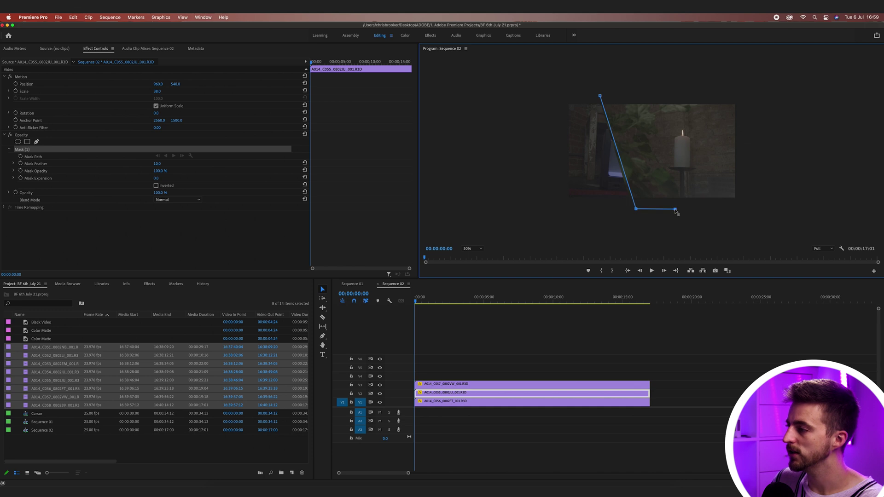
{"action": "left_click", "coordinate": [689, 88]}
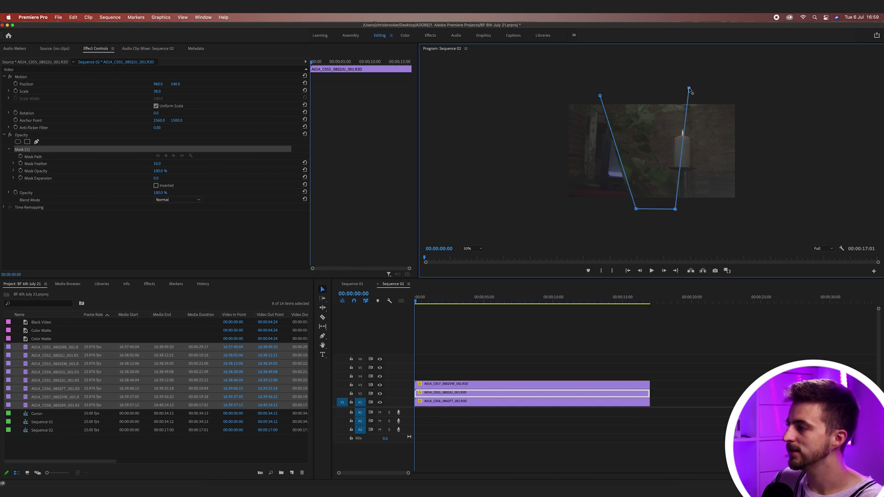
{"action": "left_click", "coordinate": [600, 96]}
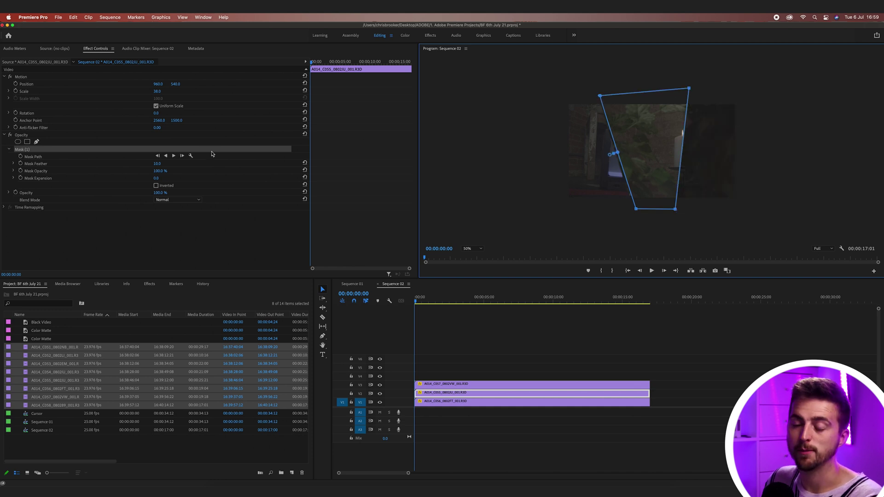
{"action": "left_click", "coordinate": [20, 156]}
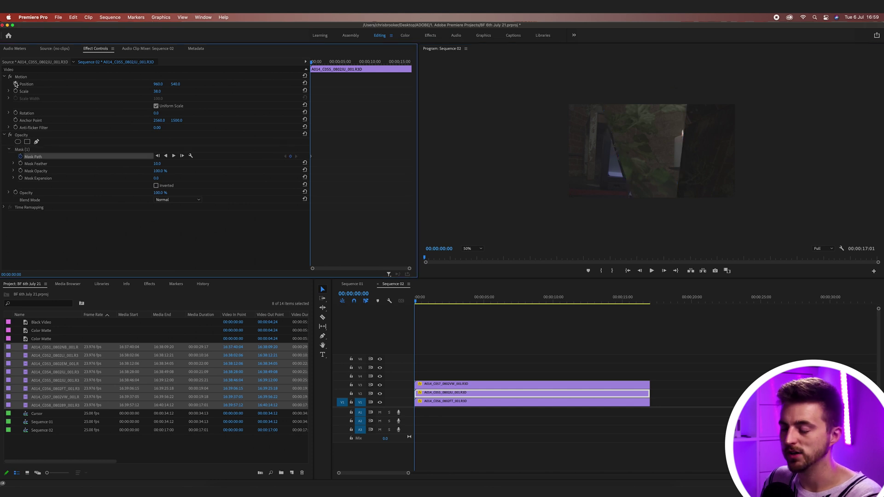
{"action": "left_click", "coordinate": [15, 84]}
- Fit the preview and set the V1 clip's horizontal position to 1850
{"action": "left_click", "coordinate": [446, 403]}
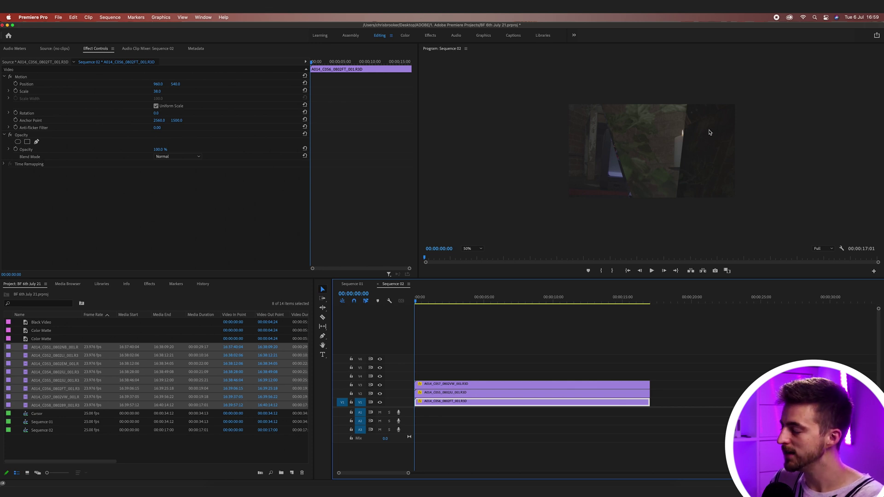
{"action": "left_click", "coordinate": [467, 248]}
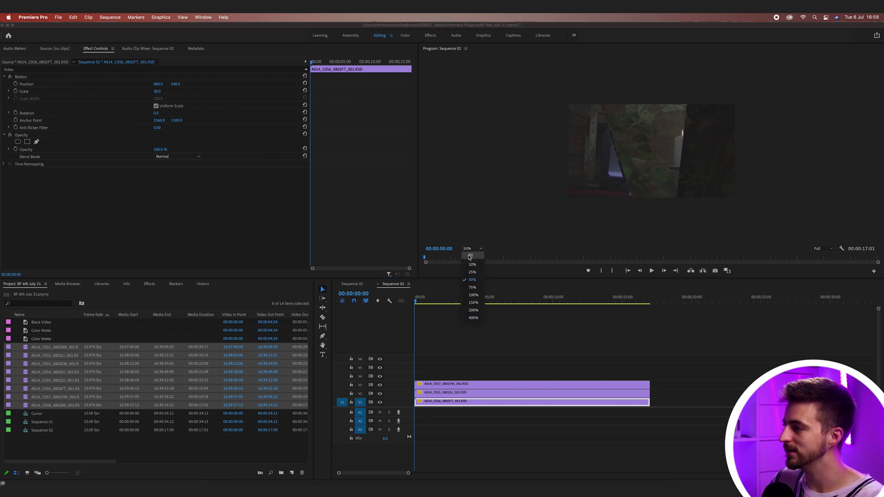
{"action": "left_click", "coordinate": [468, 257]}
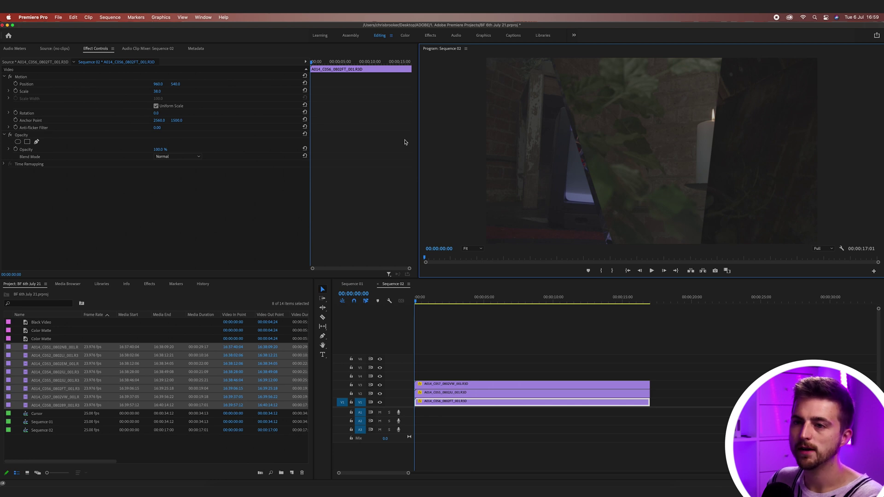
{"action": "left_click_drag", "start_coordinate": [158, 84], "coordinate": [208, 84]}
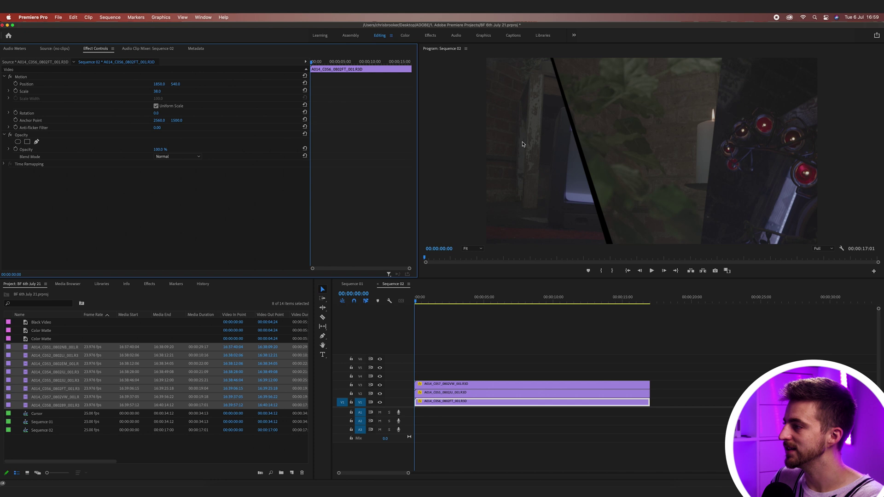
- With the preview at 75%, draw a slanted opacity mask around the V1 clip's right part, leaving a narrow gap beside V2, and play the result
{"action": "left_click", "coordinate": [474, 249]}
{"action": "left_click", "coordinate": [469, 285]}
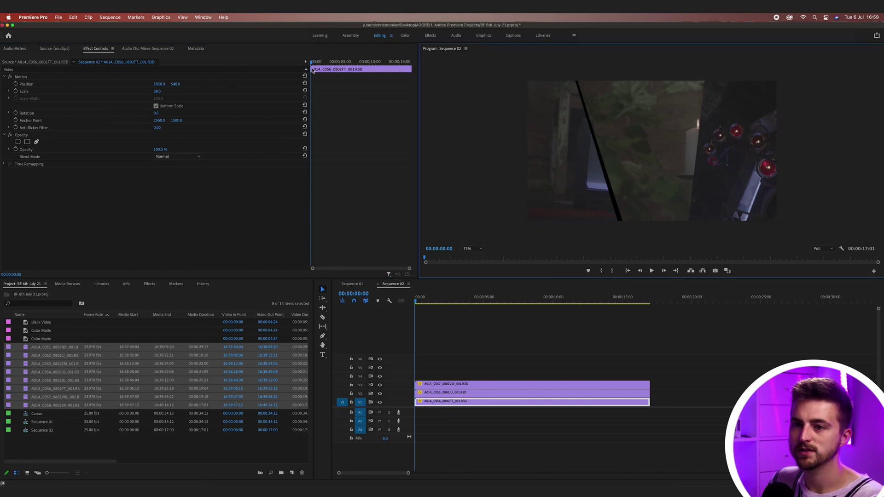
{"action": "left_click", "coordinate": [36, 141]}
{"action": "left_click", "coordinate": [711, 79]}
{"action": "left_click", "coordinate": [691, 228]}
{"action": "left_click", "coordinate": [803, 228]}
{"action": "left_click", "coordinate": [805, 72]}
{"action": "left_click", "coordinate": [710, 77]}
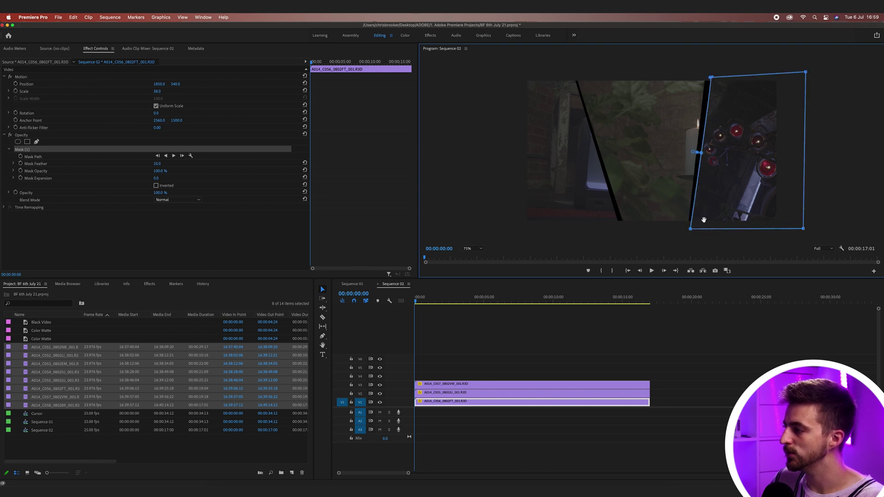
{"action": "left_click_drag", "start_coordinate": [690, 228], "coordinate": [691, 231]}
{"action": "left_click", "coordinate": [476, 321]}
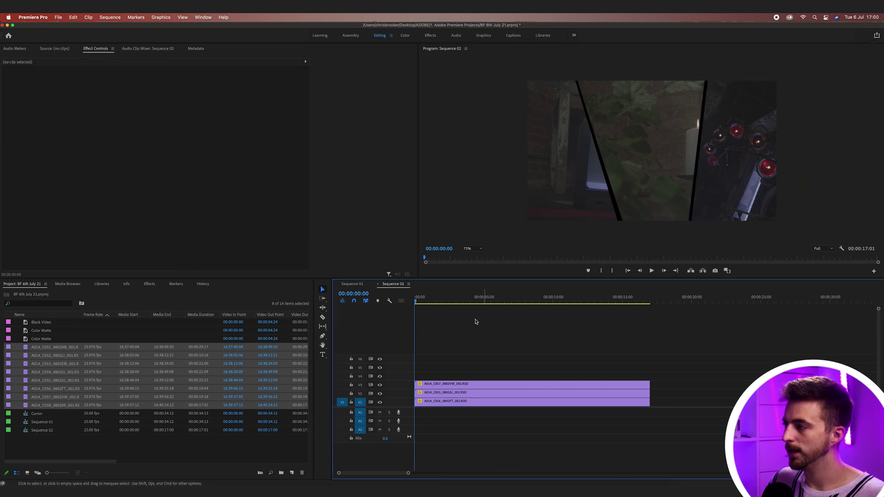
{"action": "key", "text": "space"}
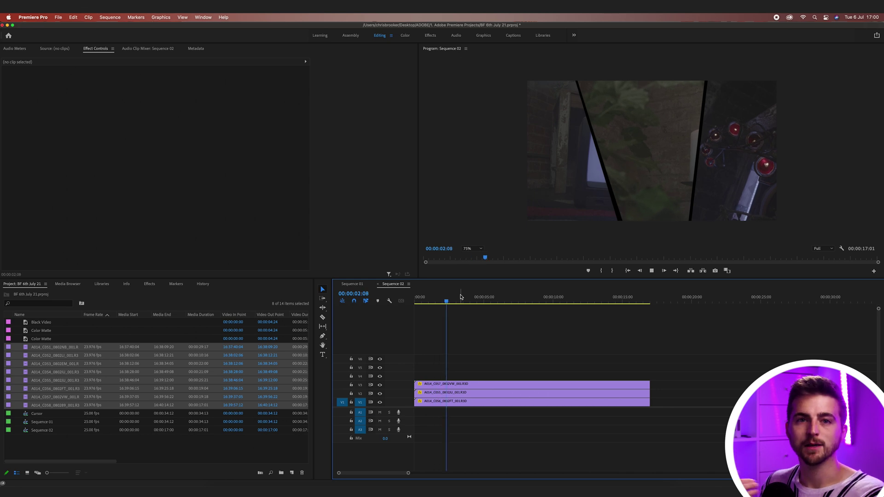
- Zoom the preview to 400% on the left divider and set the mask feather of the V3, V2 and V1 clips to 0
{"action": "left_click", "coordinate": [474, 248]}
{"action": "left_click", "coordinate": [477, 317]}
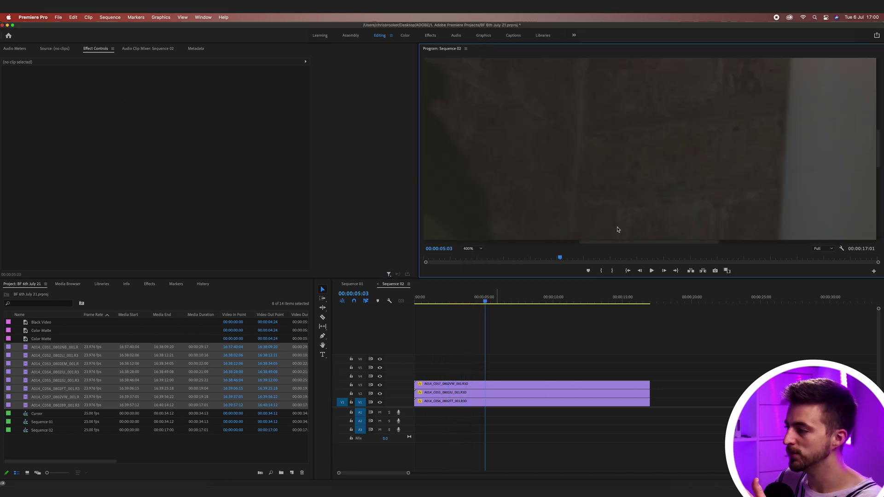
{"action": "left_click_drag", "start_coordinate": [628, 243], "coordinate": [549, 242]}
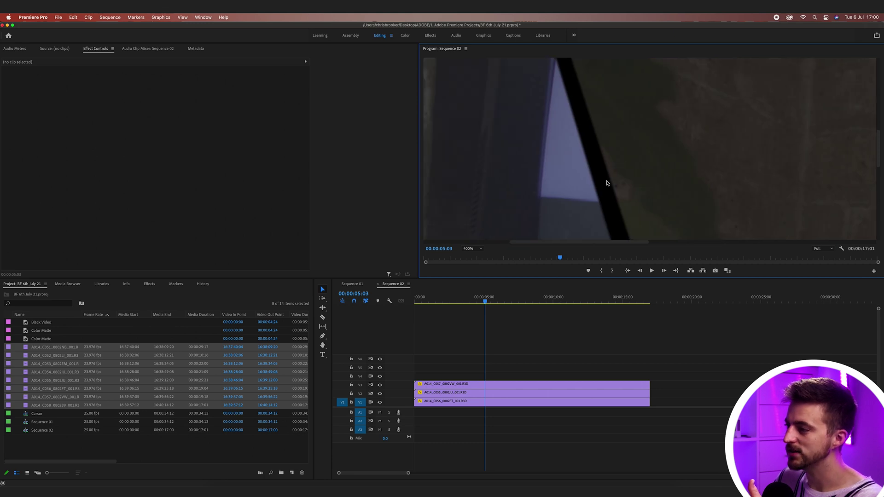
{"action": "left_click", "coordinate": [467, 384]}
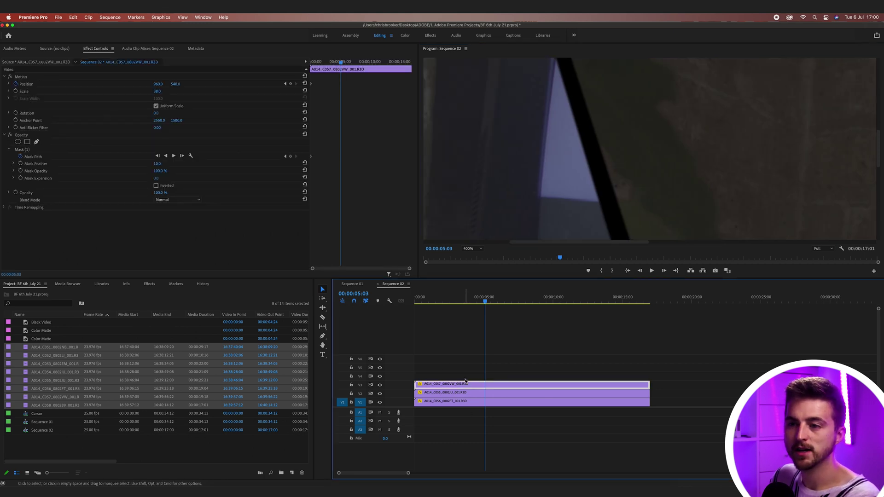
{"action": "left_click", "coordinate": [43, 167]}
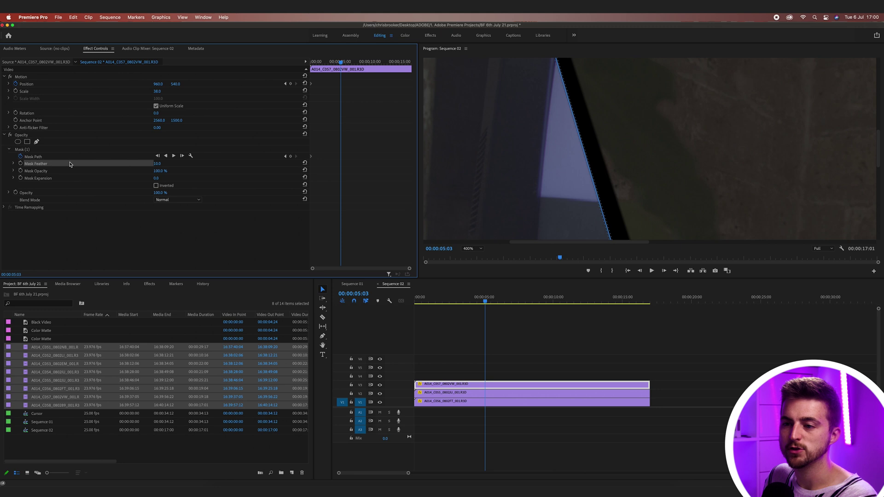
{"action": "left_click", "coordinate": [159, 164]}
{"action": "type", "text": "0"}
{"action": "key", "text": "Return"}
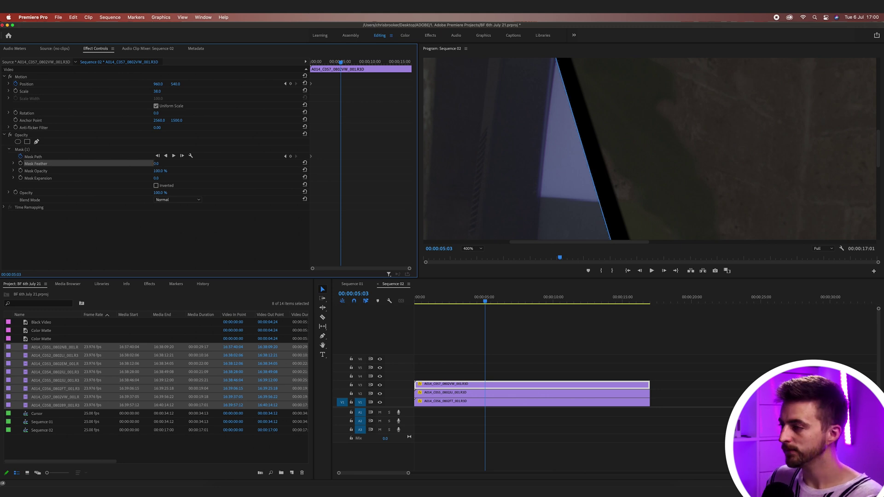
{"action": "left_click", "coordinate": [488, 392]}
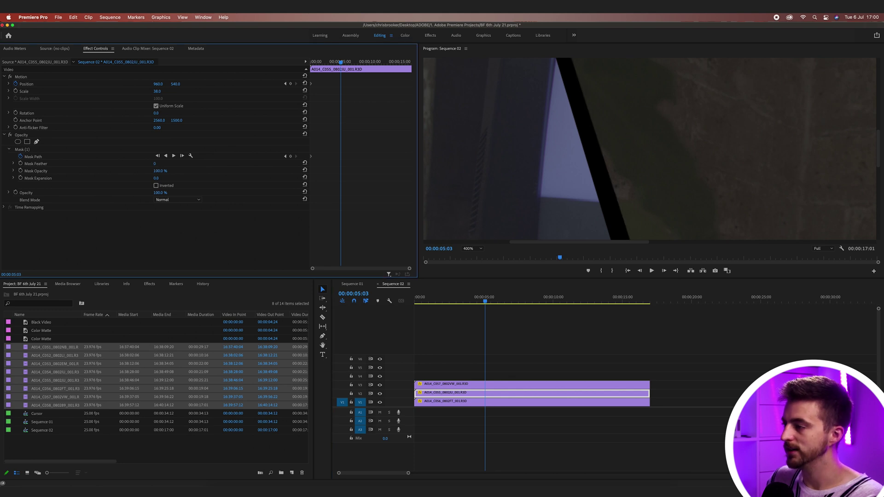
{"action": "left_click", "coordinate": [445, 401]}
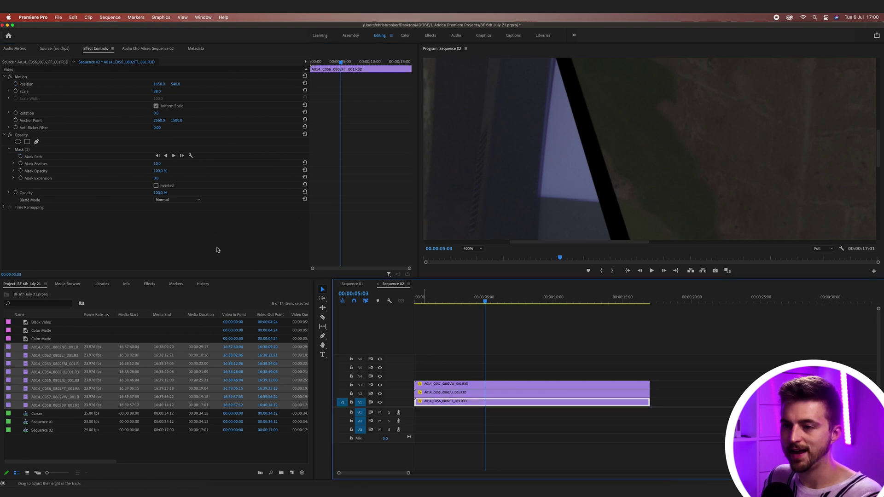
{"action": "left_click", "coordinate": [159, 163]}
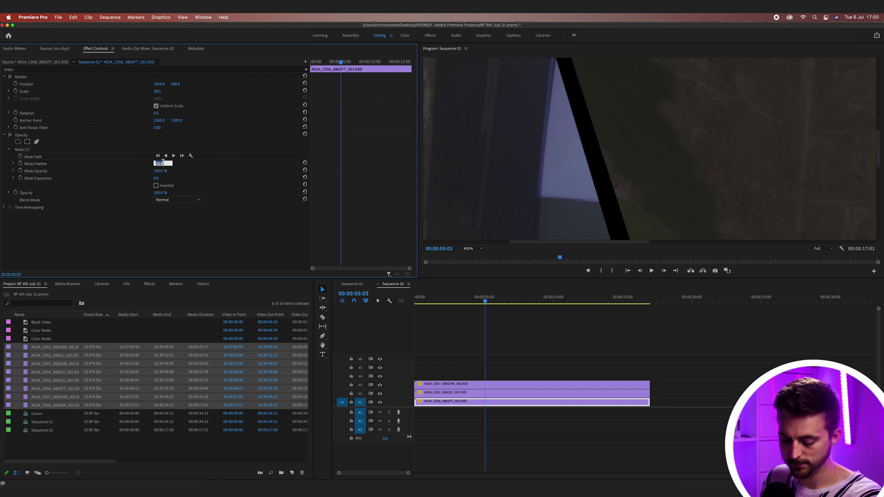
{"action": "key", "text": "super+shift+a"}
- Fit the preview and play the three-panel split screen from the start of the sequence
{"action": "left_click", "coordinate": [476, 253]}
{"action": "left_click", "coordinate": [474, 254]}
{"action": "left_click", "coordinate": [475, 256]}
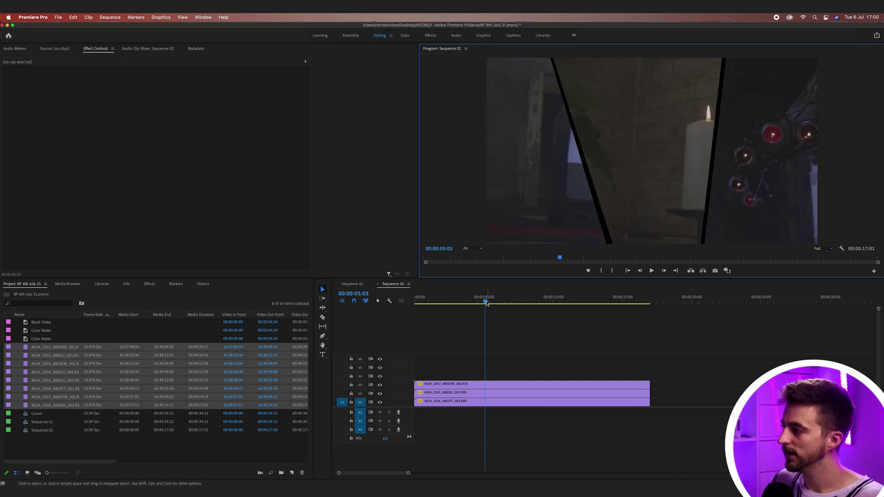
{"action": "left_click_drag", "start_coordinate": [487, 303], "coordinate": [379, 323]}
{"action": "key", "text": "space"}
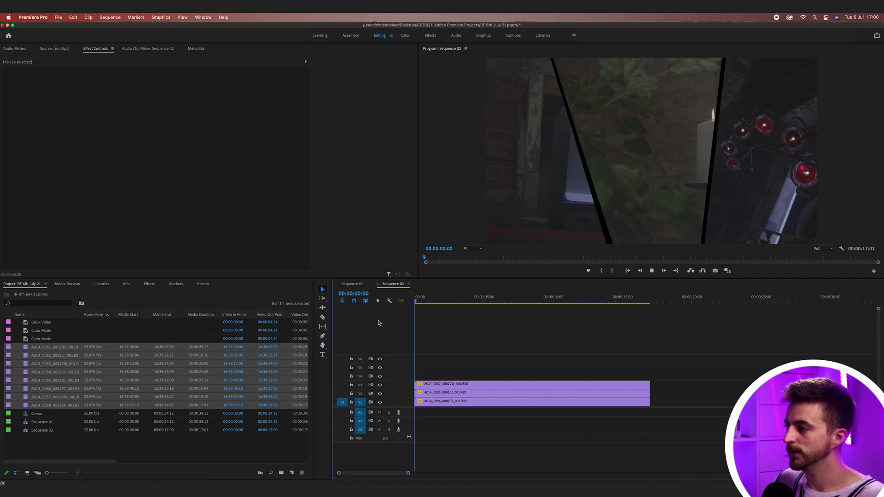
{"action": "key", "text": "space"}
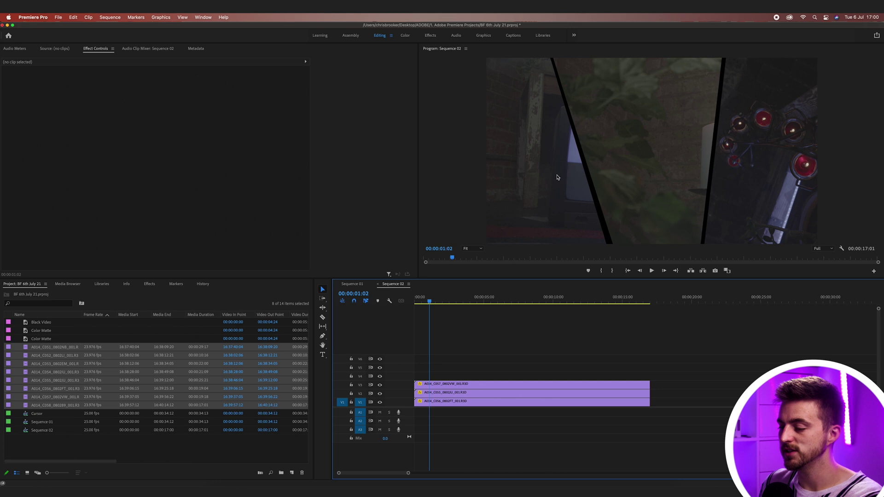
- At the start of the sequence, set the V3 clip's horizontal position to 686 and realign its mask with the slanted divider
{"action": "left_click", "coordinate": [443, 402]}
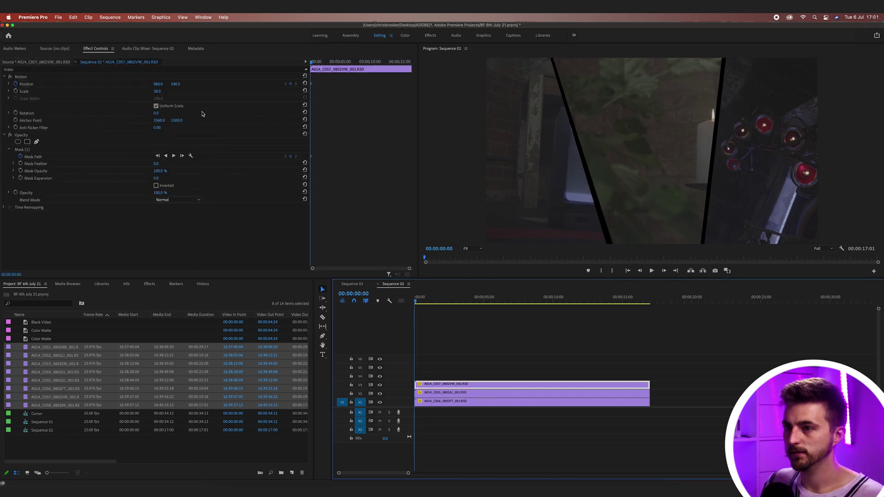
{"action": "left_click_drag", "start_coordinate": [161, 84], "coordinate": [34, 85]}
{"action": "left_click", "coordinate": [109, 152]}
{"action": "left_click_drag", "start_coordinate": [474, 142], "coordinate": [550, 163]}
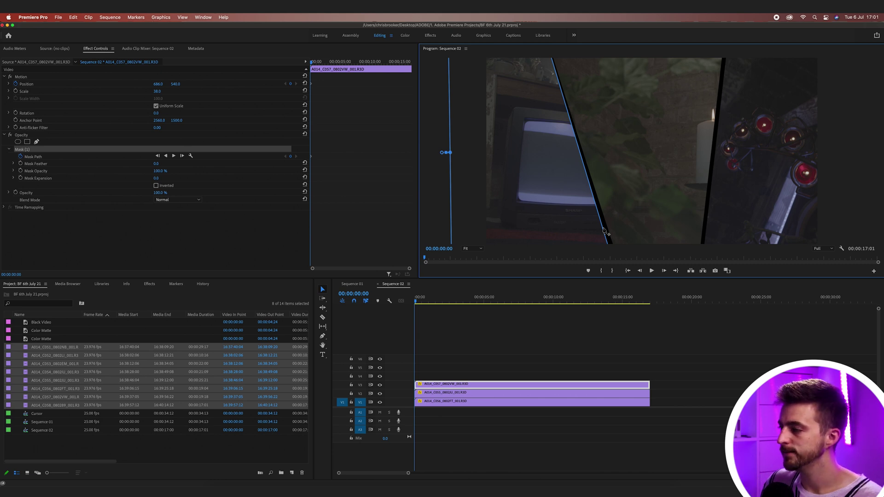
{"action": "left_click_drag", "start_coordinate": [603, 230], "coordinate": [612, 257]}
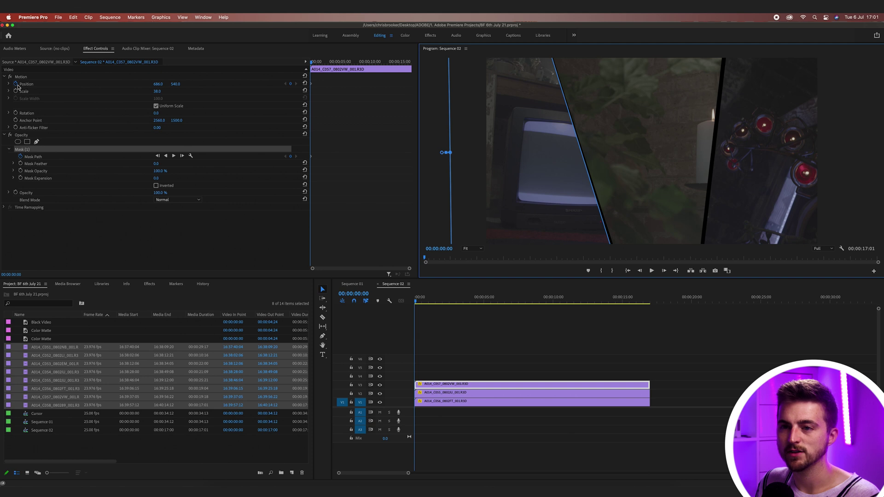
{"action": "left_click", "coordinate": [21, 158]}
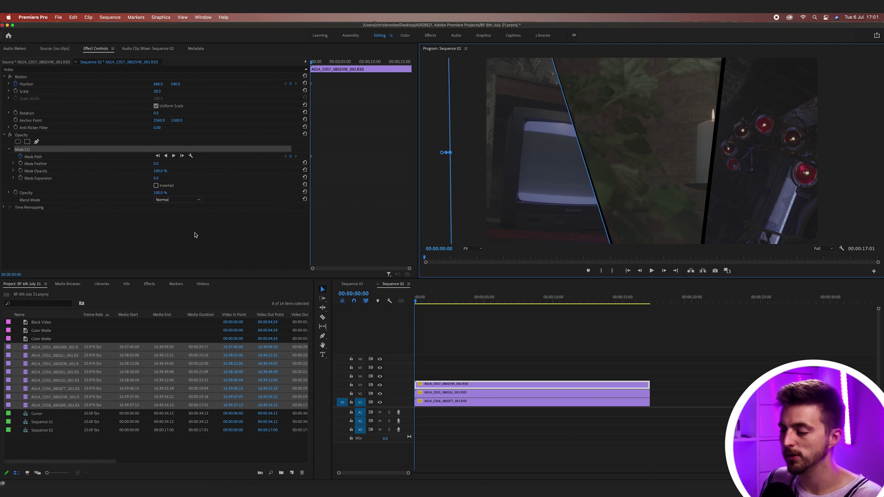
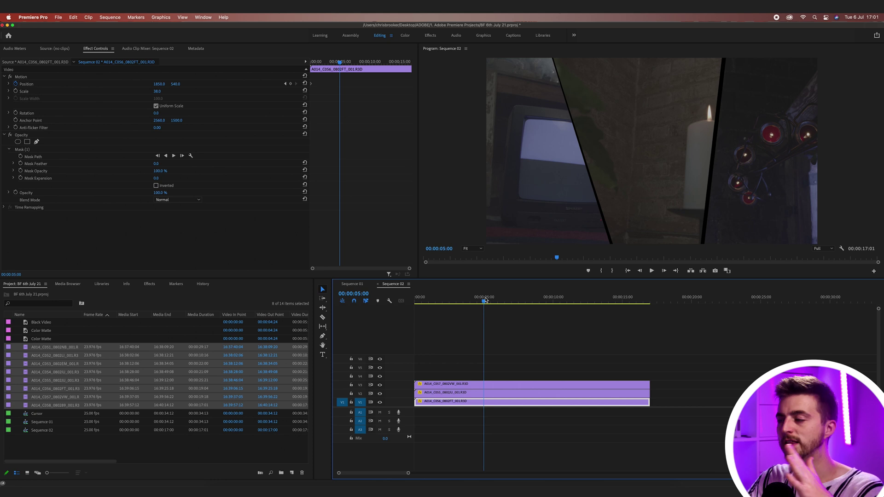
- With the preview at 50%, reshape the V3 clip's mask at 00:00:05:00 so its divider edge slants the opposite way
{"action": "left_click", "coordinate": [470, 249]}
{"action": "left_click", "coordinate": [470, 273]}
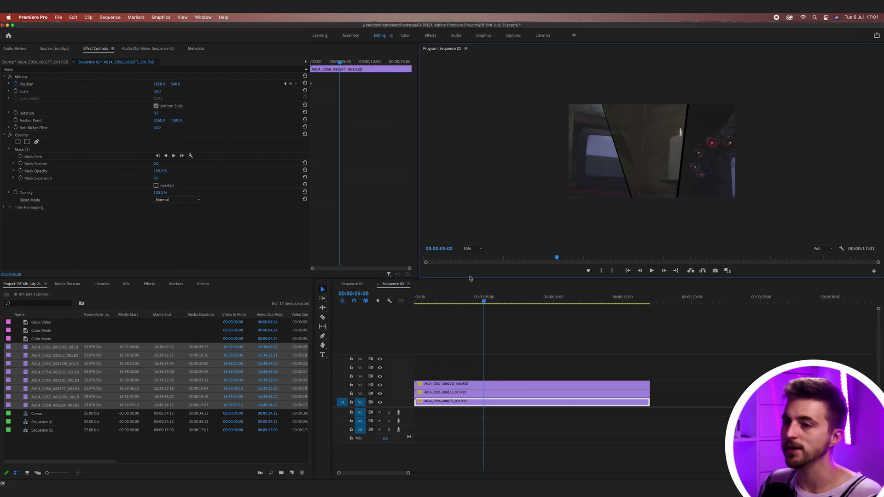
{"action": "left_click", "coordinate": [448, 387]}
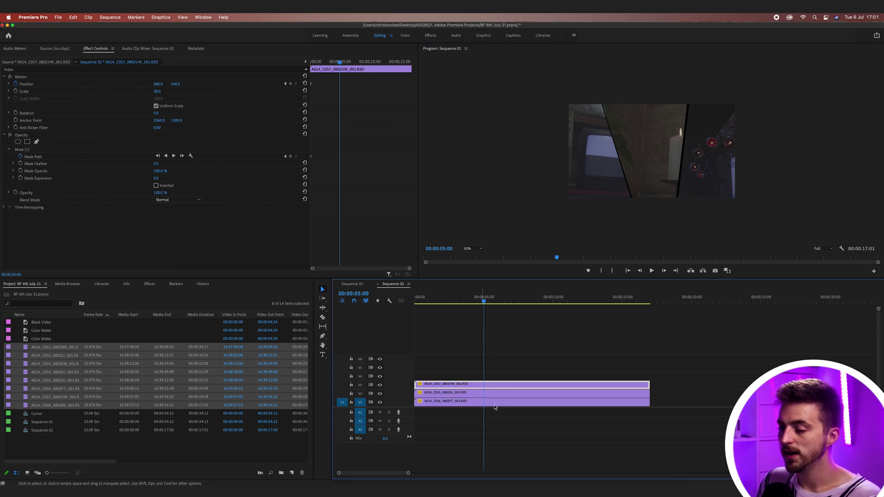
{"action": "left_click", "coordinate": [380, 385]}
{"action": "left_click", "coordinate": [380, 389]}
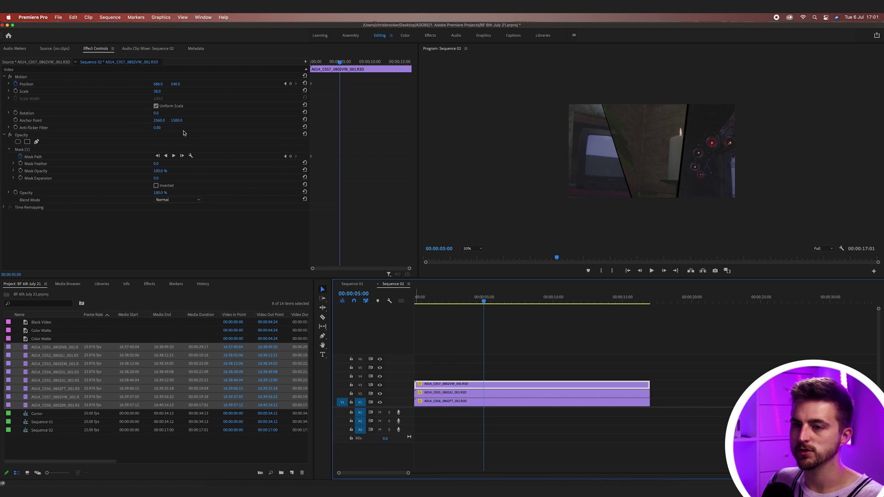
{"action": "left_click", "coordinate": [28, 156]}
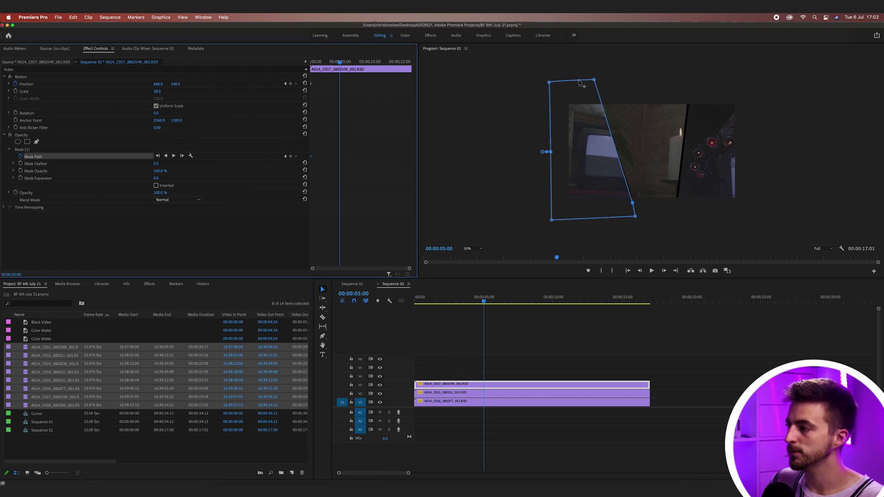
{"action": "left_click_drag", "start_coordinate": [595, 82], "coordinate": [648, 87]}
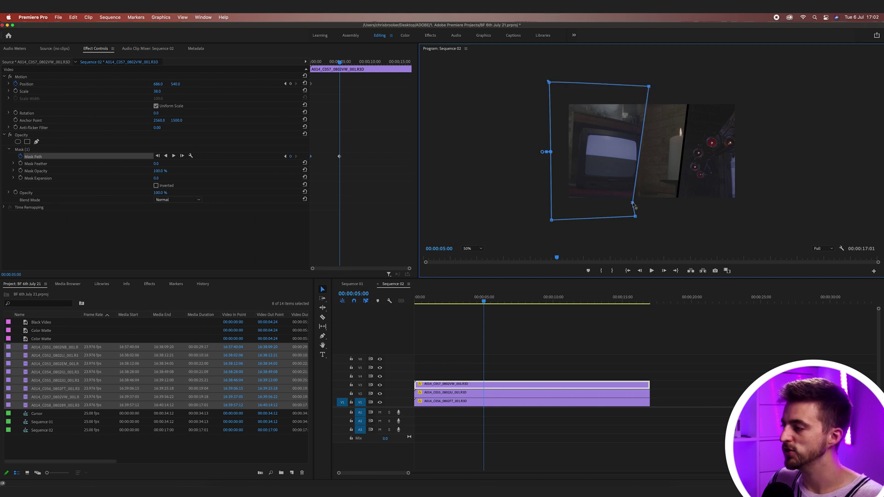
{"action": "left_click_drag", "start_coordinate": [634, 204], "coordinate": [606, 210]}
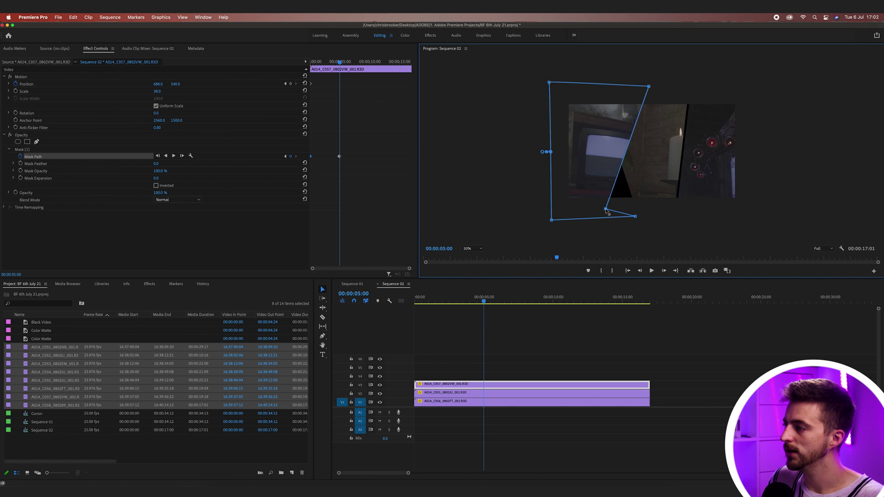
- Reshape the V2 clip's mask at 00:00:05:00 into a narrower slanted panel, leaving a thin gap parallel to V3's new edge
{"action": "left_click", "coordinate": [530, 392]}
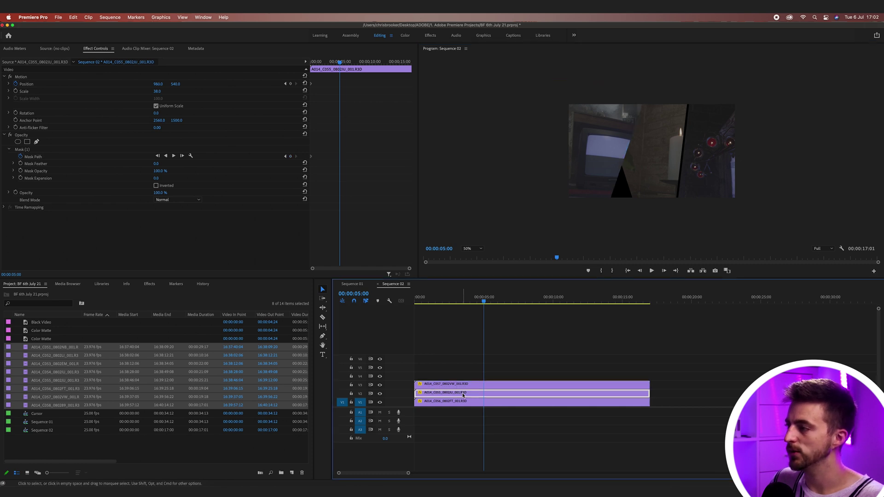
{"action": "left_click", "coordinate": [29, 150]}
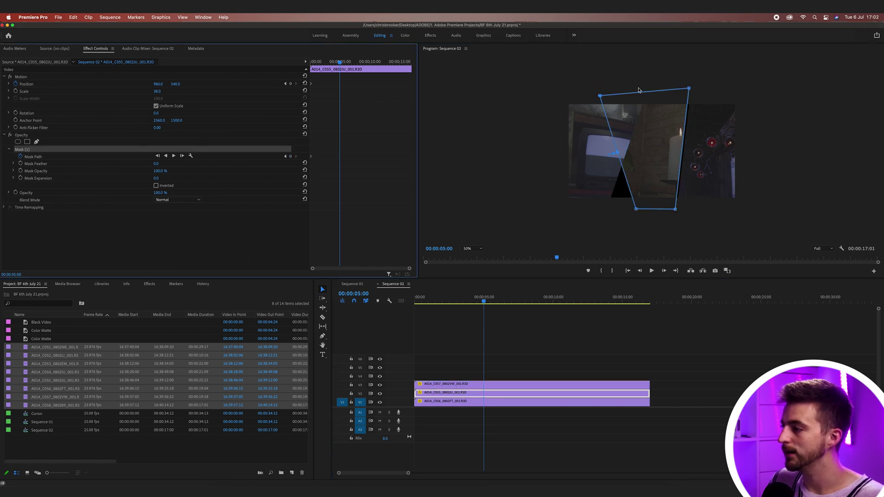
{"action": "left_click_drag", "start_coordinate": [636, 211], "coordinate": [614, 206]}
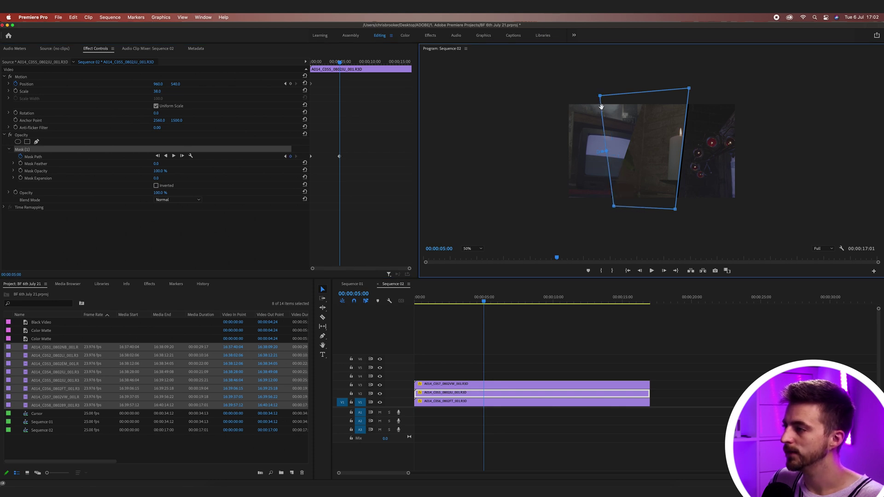
{"action": "left_click_drag", "start_coordinate": [601, 97], "coordinate": [647, 90]}
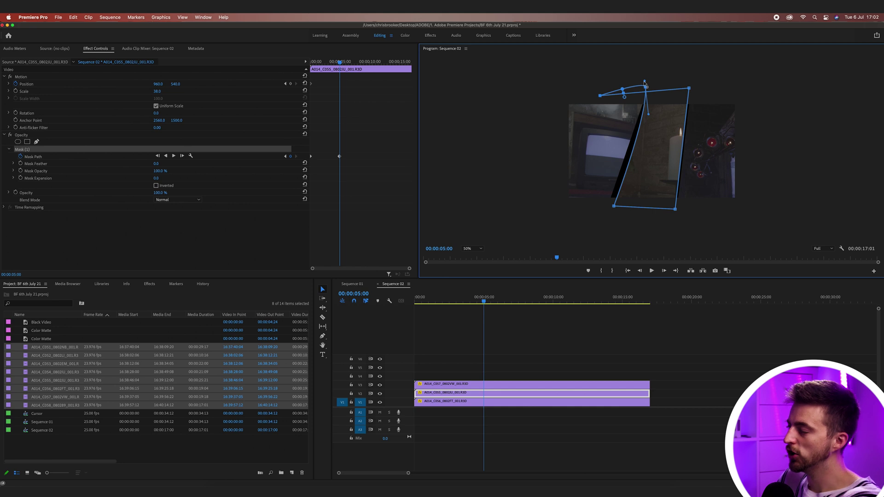
{"action": "left_click_drag", "start_coordinate": [649, 114], "coordinate": [649, 91]}
- Turn on Mask Path keyframing for the V1 clip's mask at the start of the sequence
{"action": "left_click", "coordinate": [442, 402]}
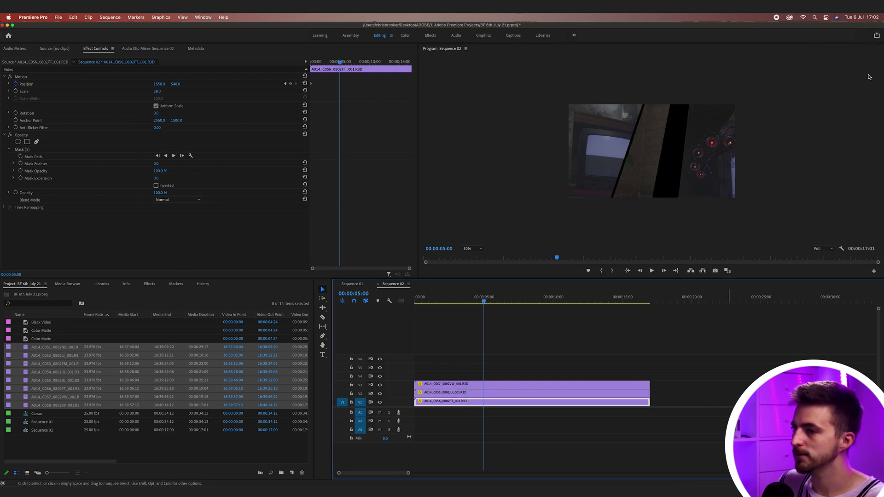
{"action": "left_click", "coordinate": [23, 149]}
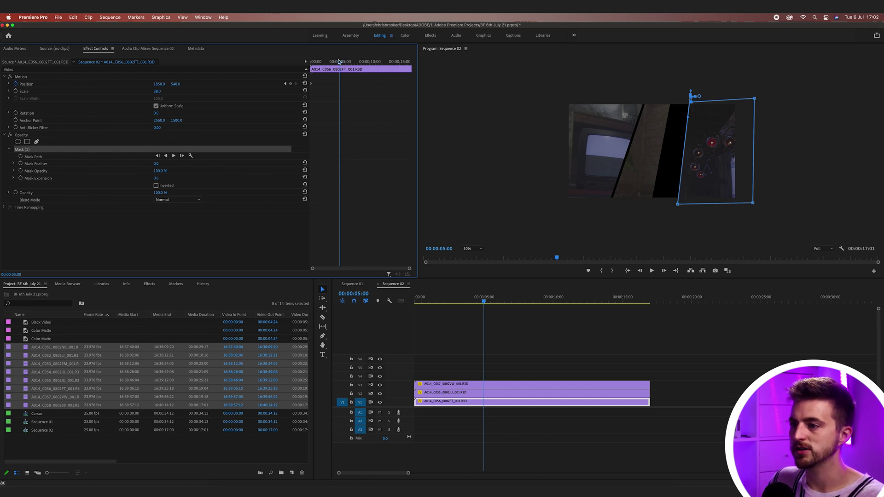
{"action": "key", "text": "Home"}
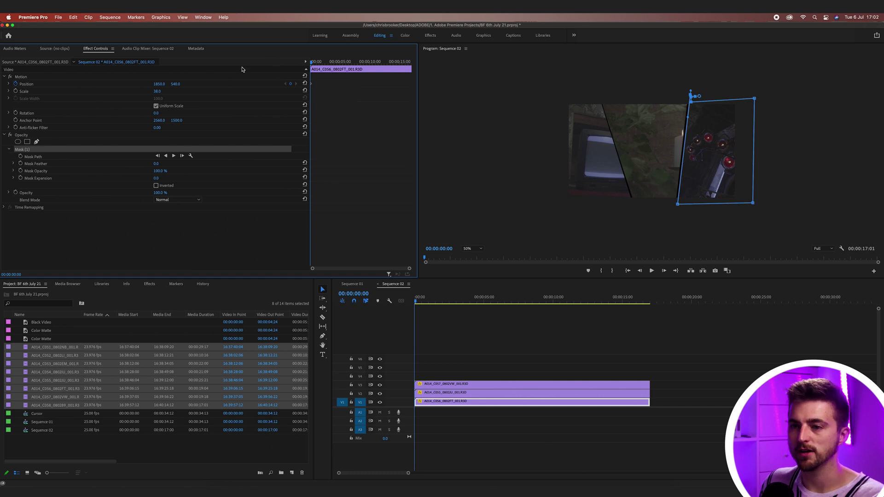
{"action": "left_click", "coordinate": [27, 157]}
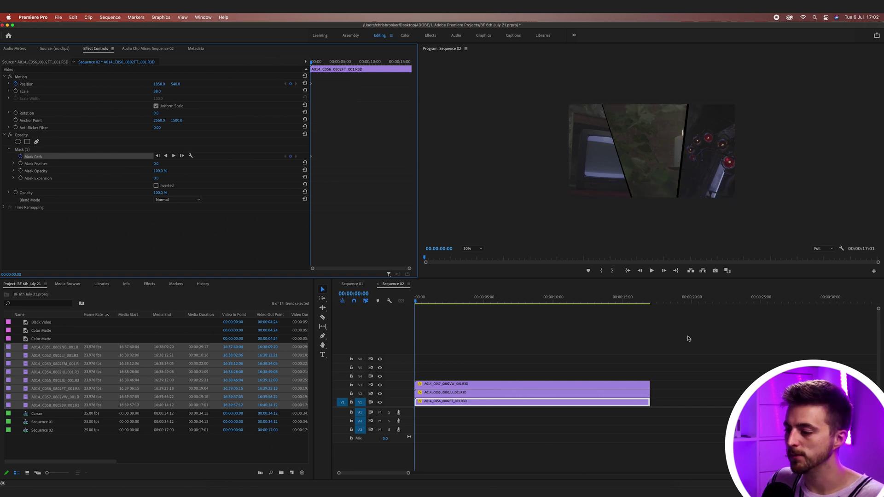
- At V2's mask keyframe at 00:00:05:00, reshape the V1 clip's mask so its divider edge runs parallel to V2 with a narrow gap
{"action": "left_click", "coordinate": [462, 390]}
{"action": "left_click_drag", "start_coordinate": [343, 63], "coordinate": [371, 62]}
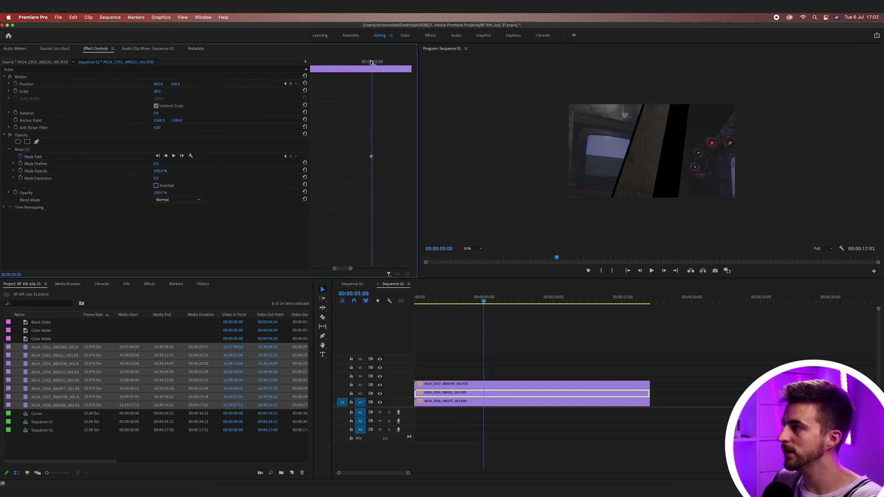
{"action": "left_click", "coordinate": [530, 401]}
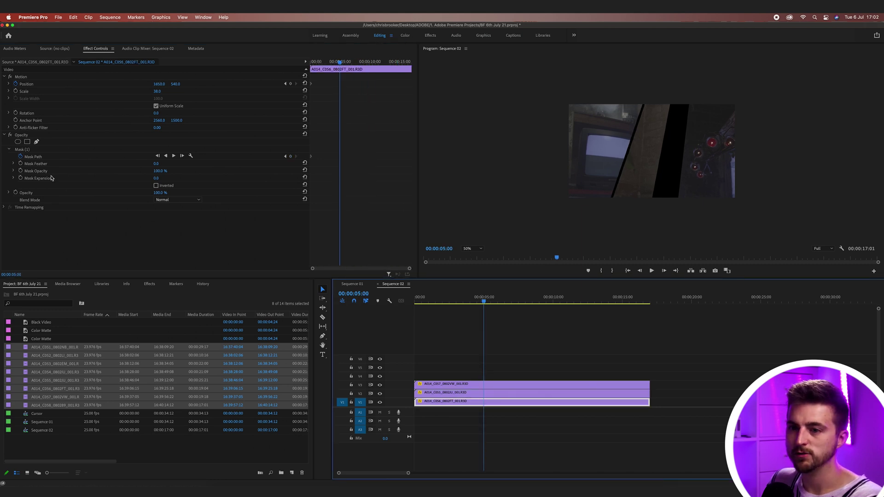
{"action": "left_click", "coordinate": [33, 157]}
{"action": "left_click_drag", "start_coordinate": [678, 206], "coordinate": [655, 205]}
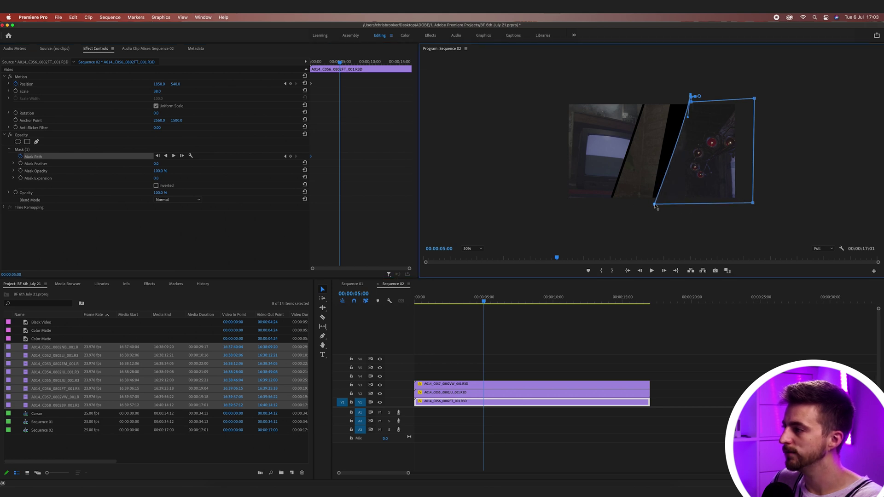
{"action": "left_click_drag", "start_coordinate": [691, 96], "coordinate": [674, 92]}
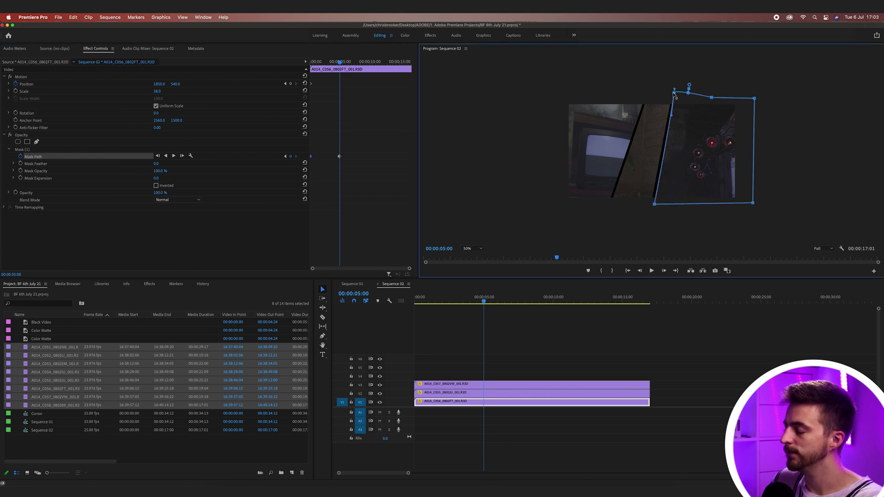
- Fit the preview and play the animated mask dividers from the start of the sequence
{"action": "left_click", "coordinate": [474, 251]}
{"action": "left_click", "coordinate": [472, 257]}
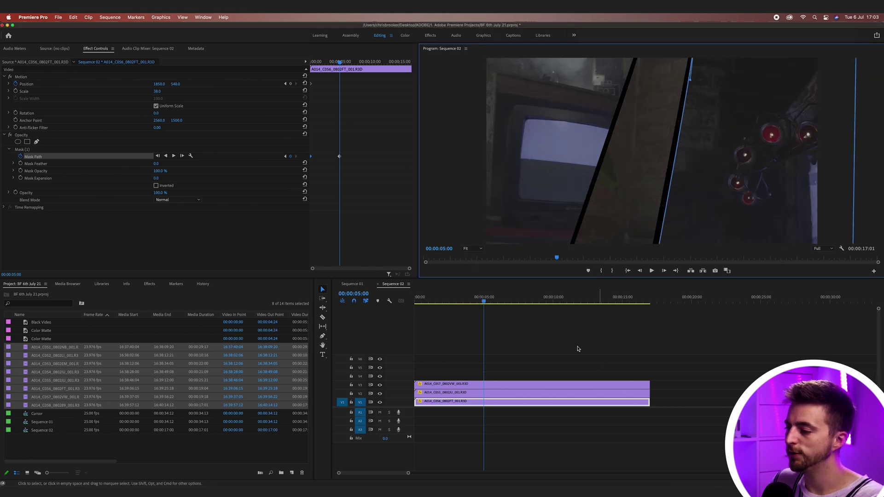
{"action": "left_click", "coordinate": [579, 347]}
{"action": "key", "text": "Home"}
{"action": "key", "text": "space"}
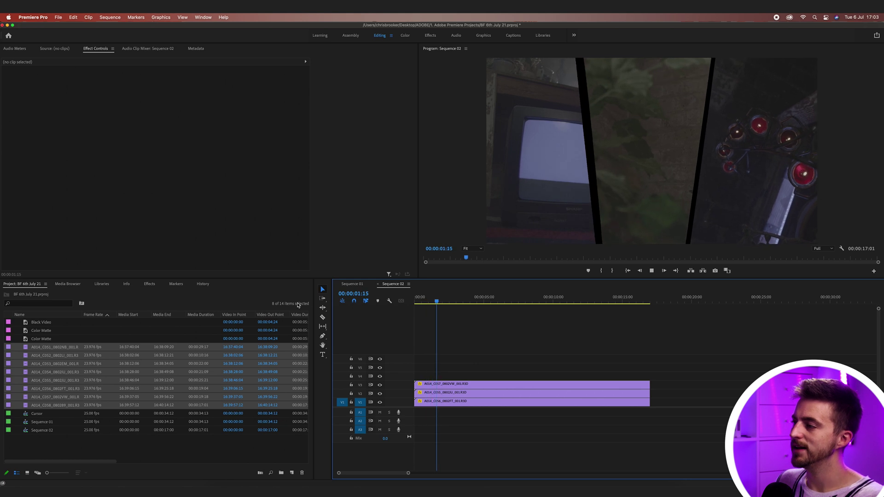